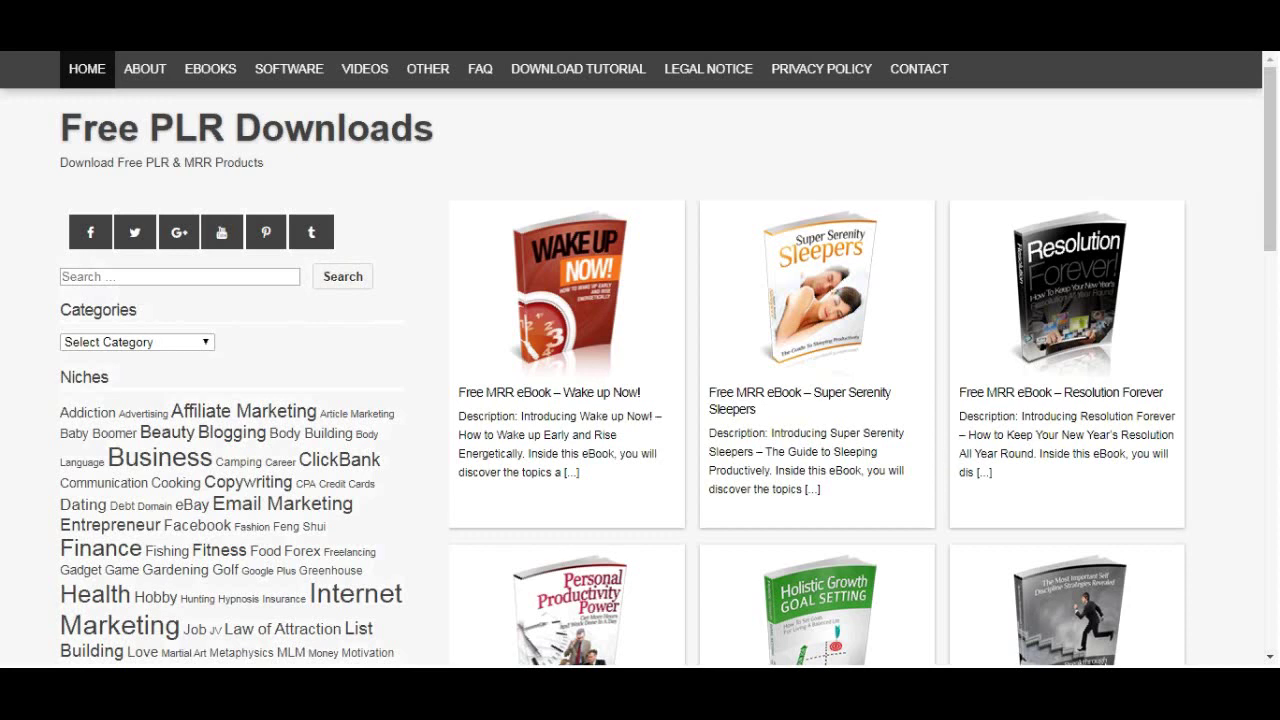
Step: Search Free PLR Downloads for 'weight loss'
scroll(23, 414, "down", 4)
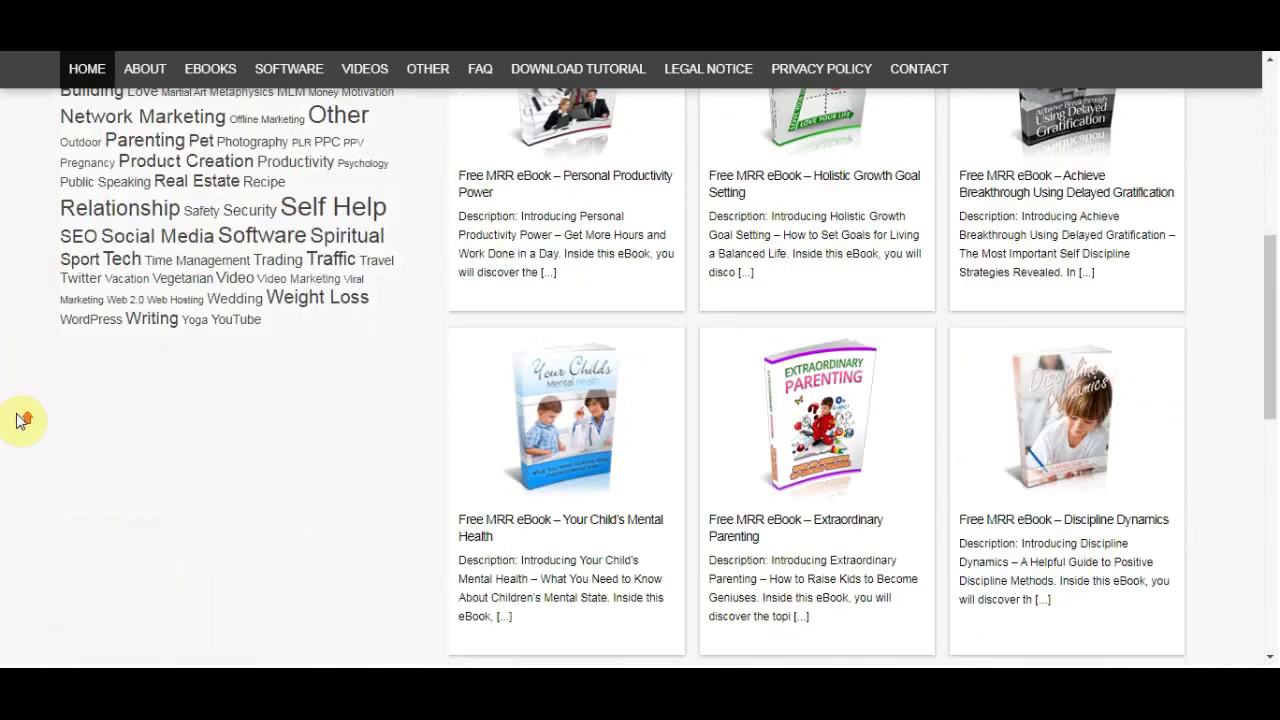
scroll(23, 420, "up", 4)
left_click(128, 277)
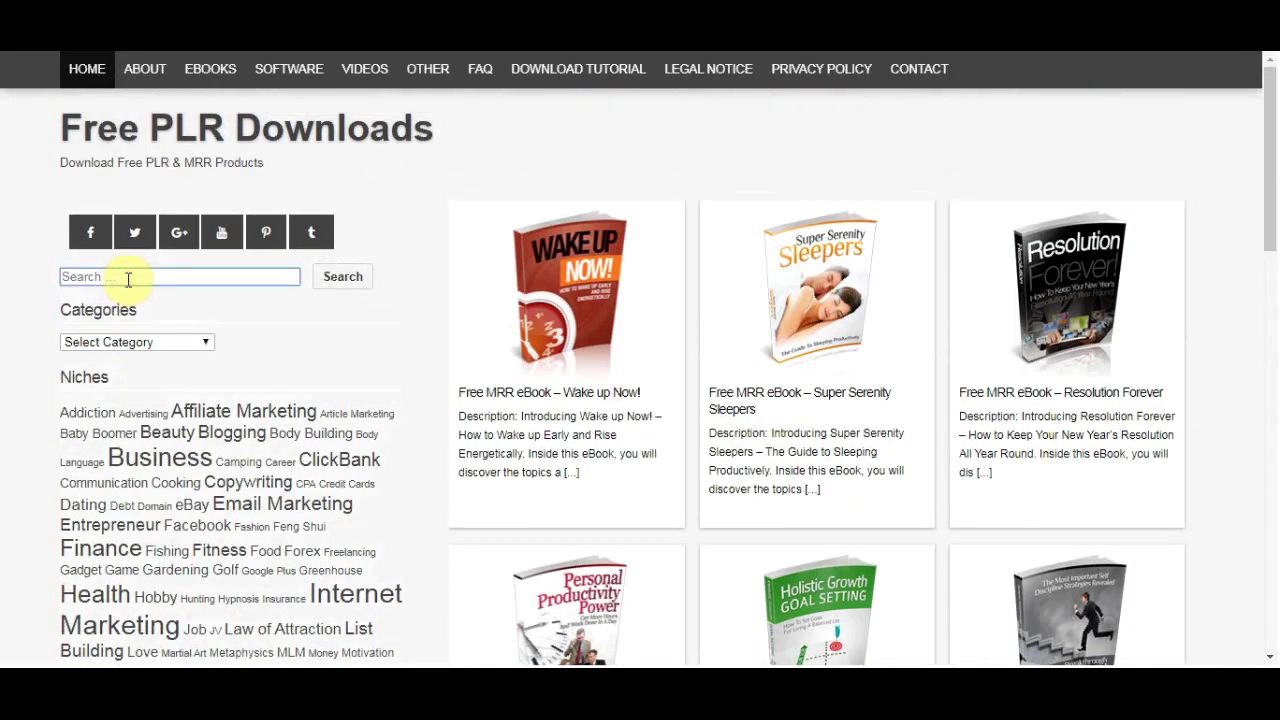
type("weight loss")
key("Return")
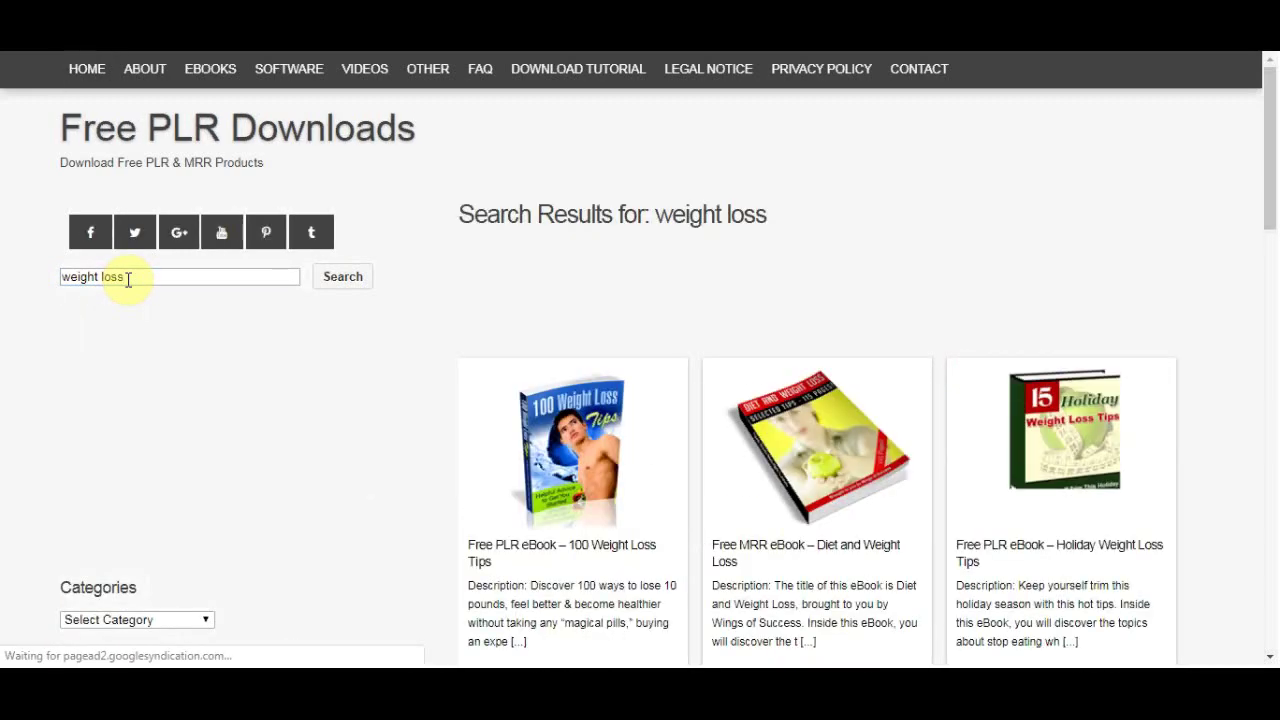
Step: Browse the weight loss results and open the Diet and Weight Loss ebook
scroll(785, 305, "down", 5)
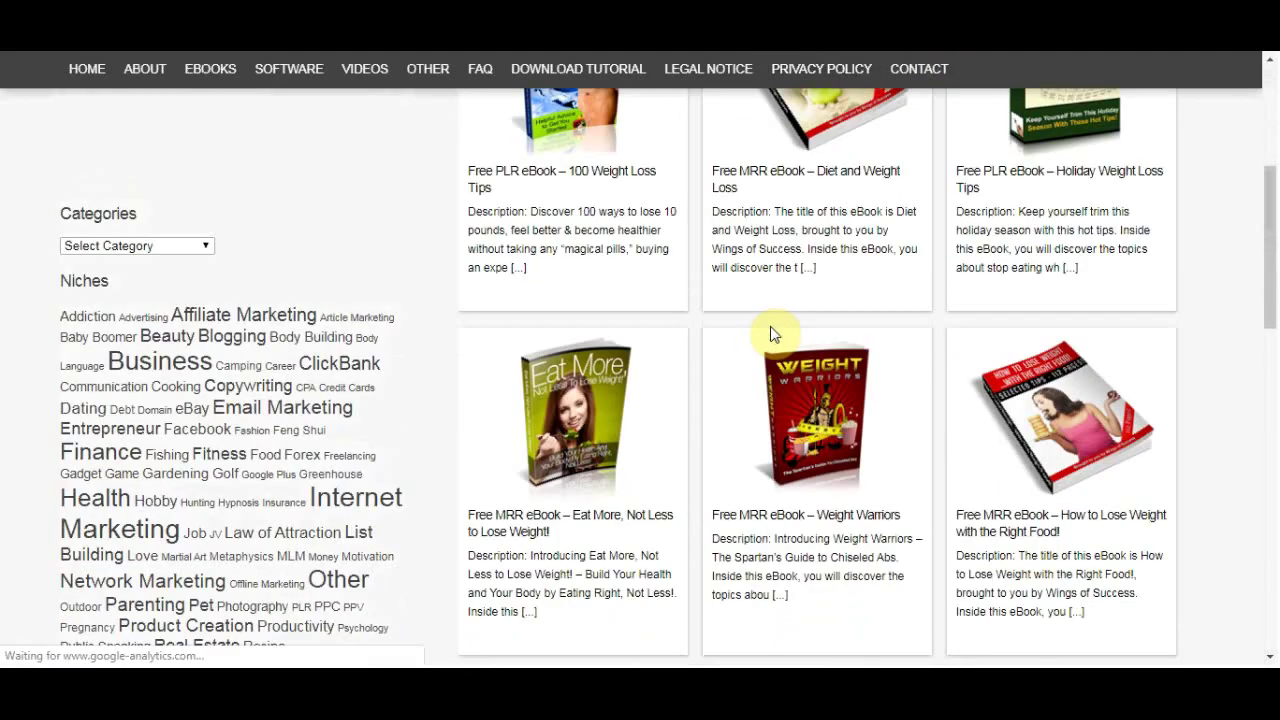
scroll(730, 330, "down", 5)
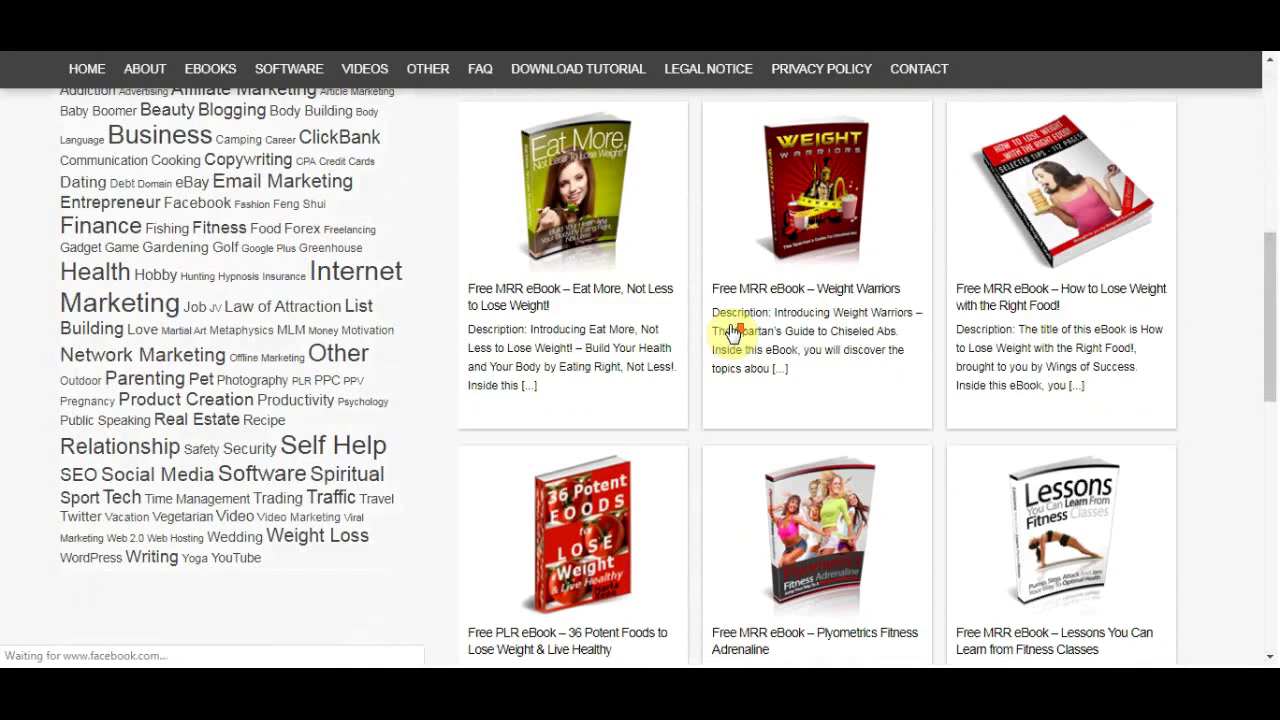
scroll(745, 318, "up", 10)
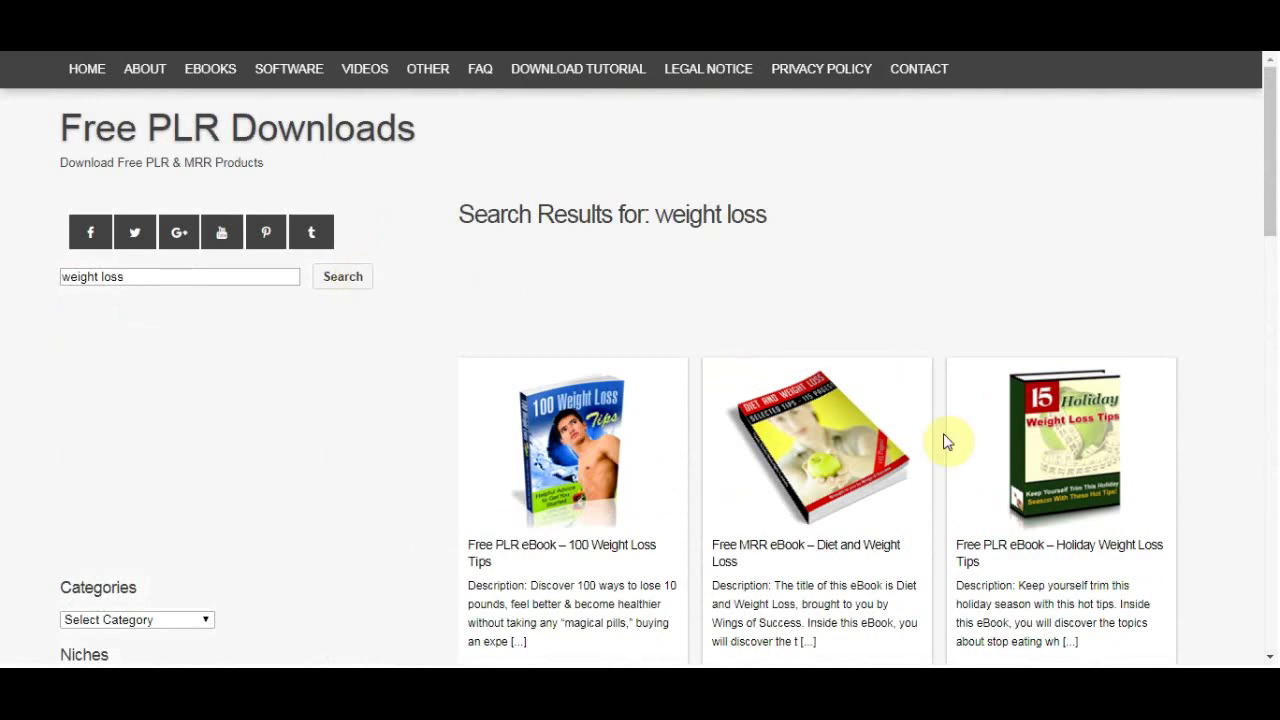
scroll(935, 465, "down", 3)
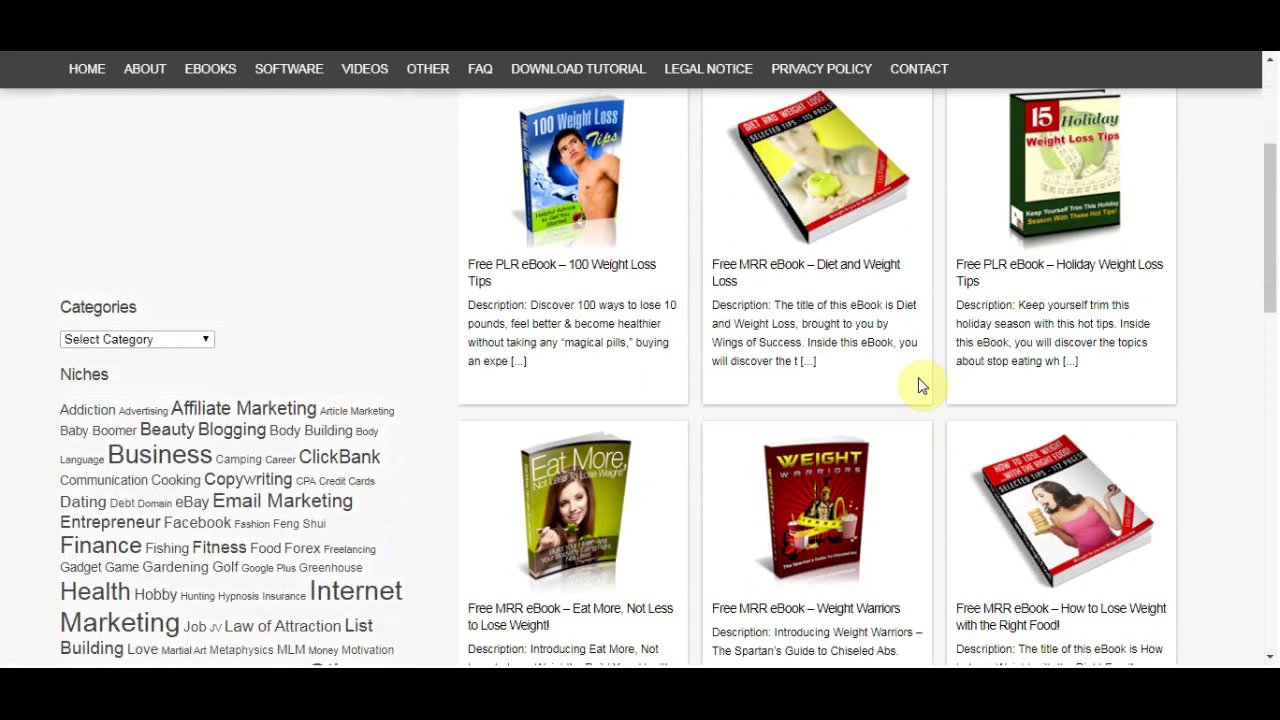
scroll(903, 416, "up", 1)
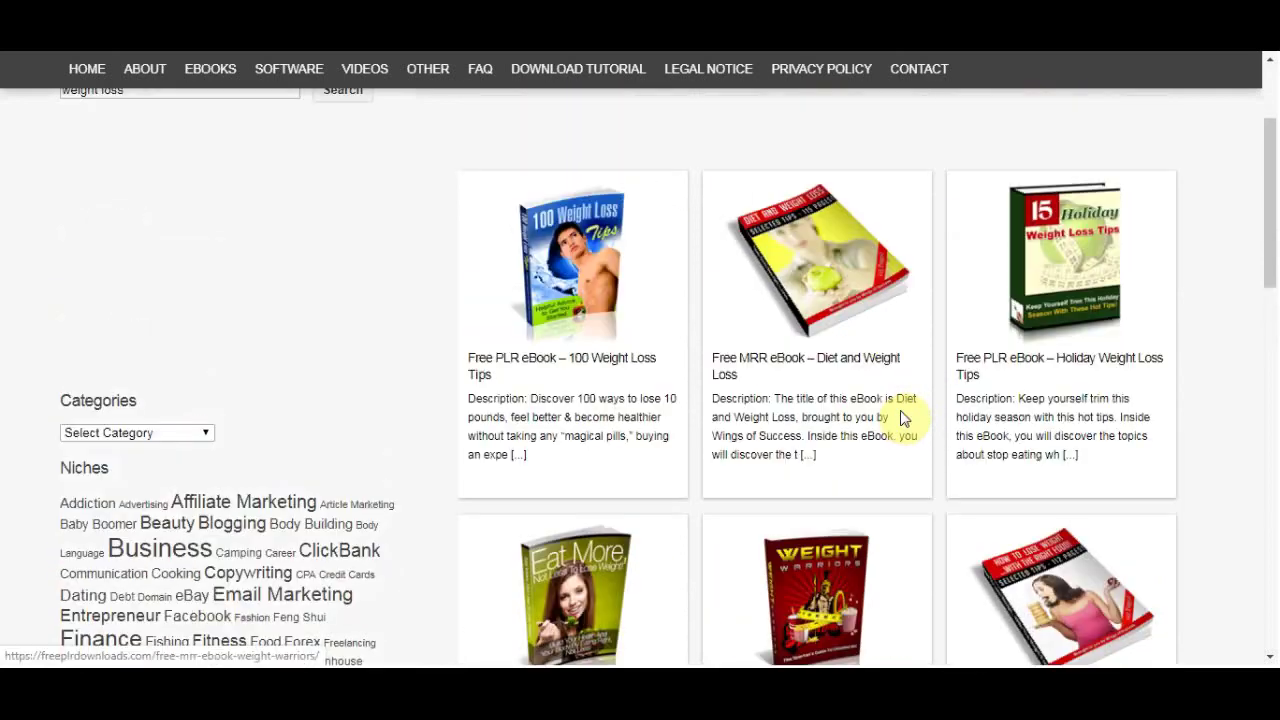
left_click(785, 242)
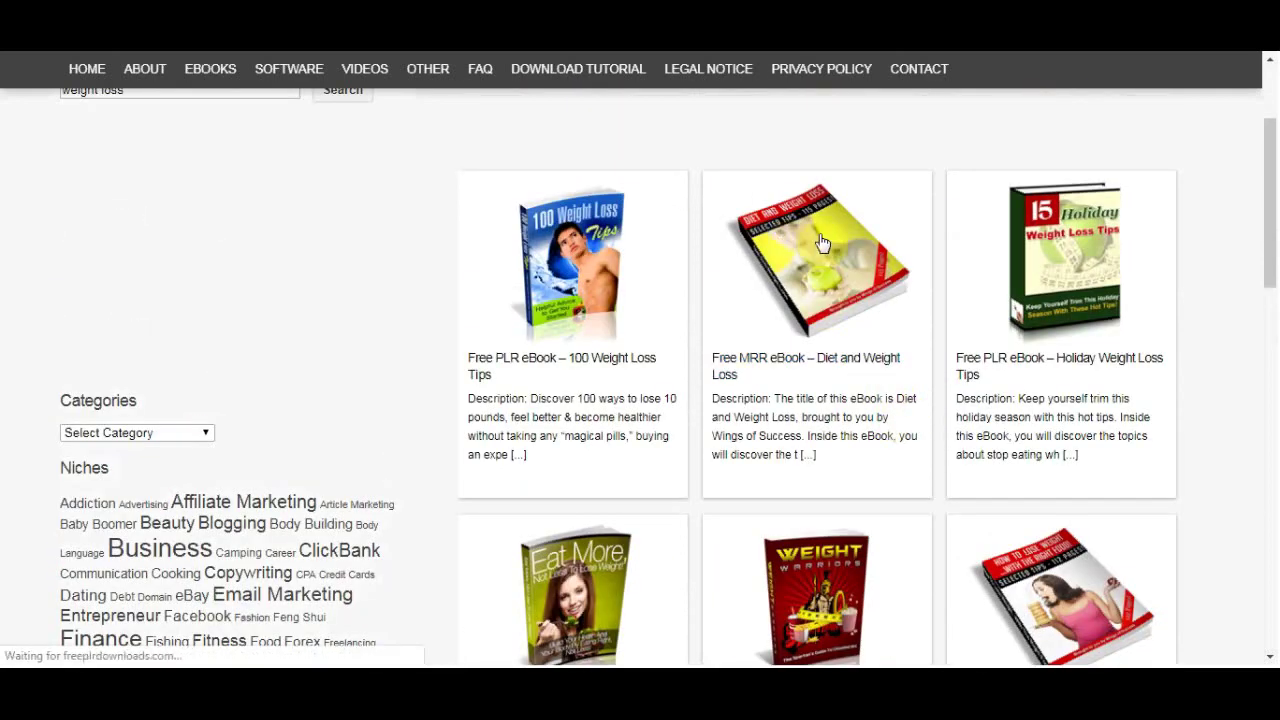
Step: Open the Diet and Weight Loss ebook cover and scroll down to its Download button
left_click(548, 254)
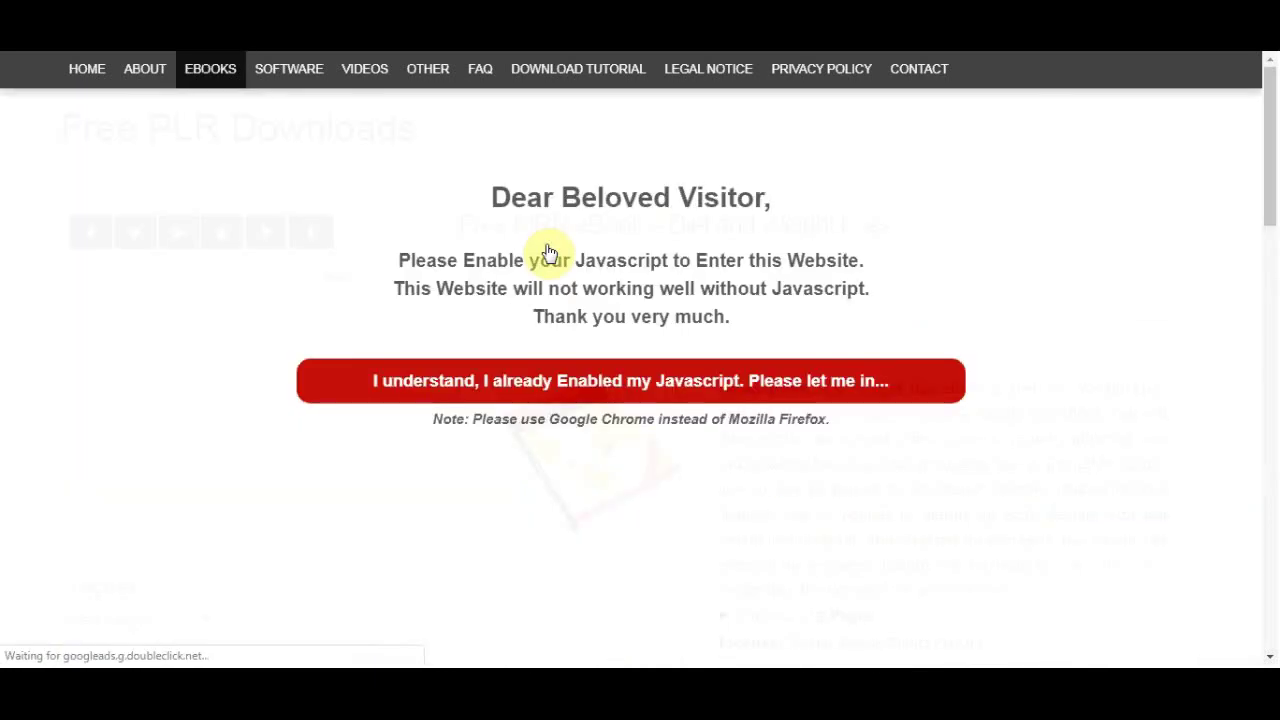
scroll(884, 460, "down", 9)
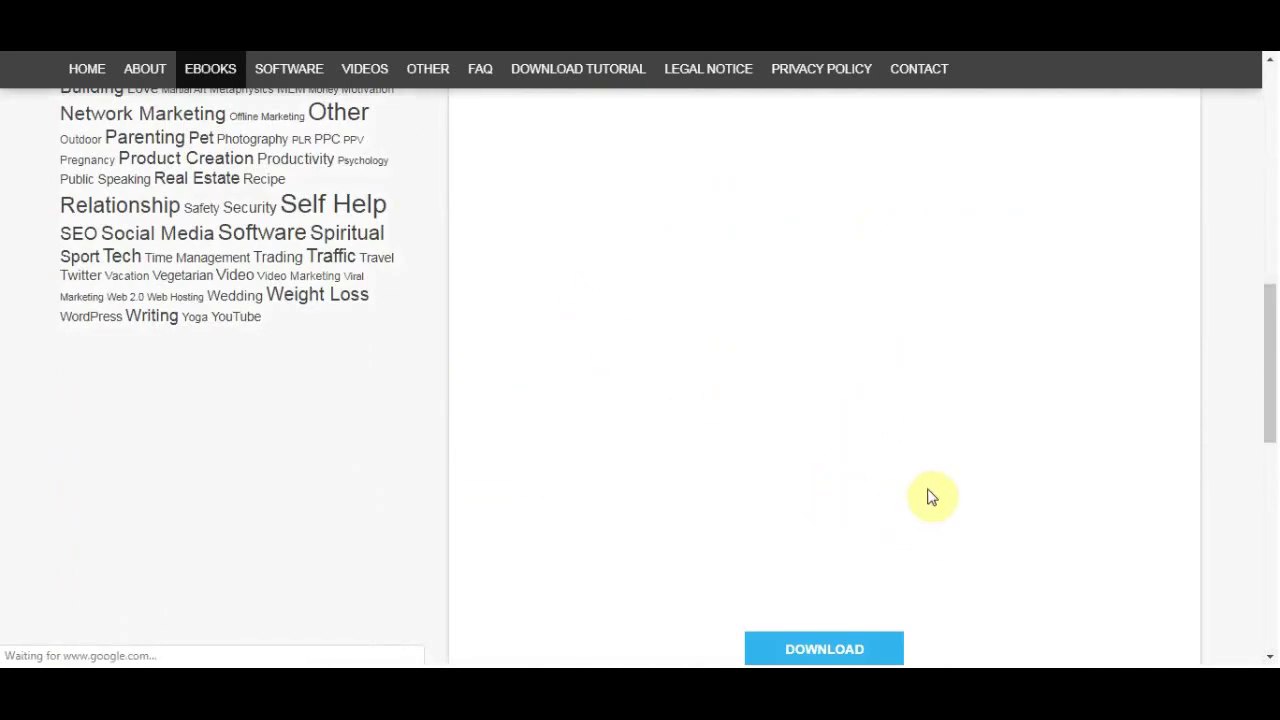
scroll(926, 494, "down", 2)
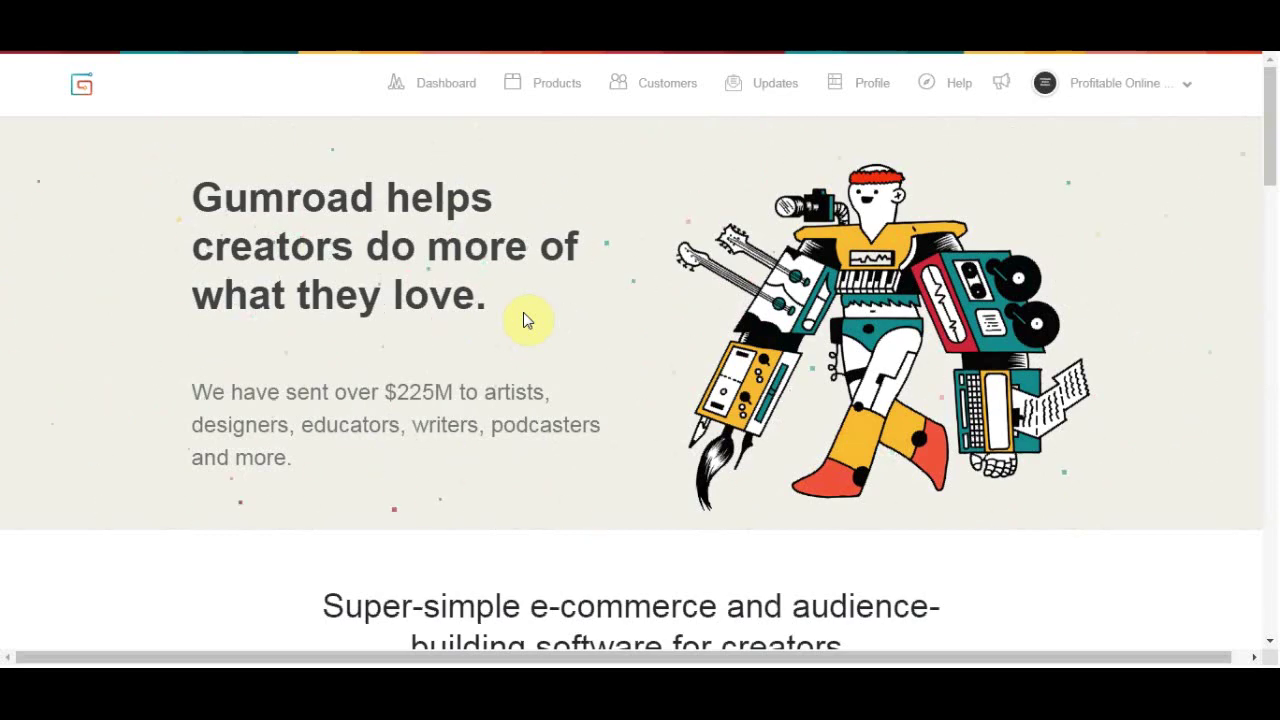
scroll(574, 449, "down", 12)
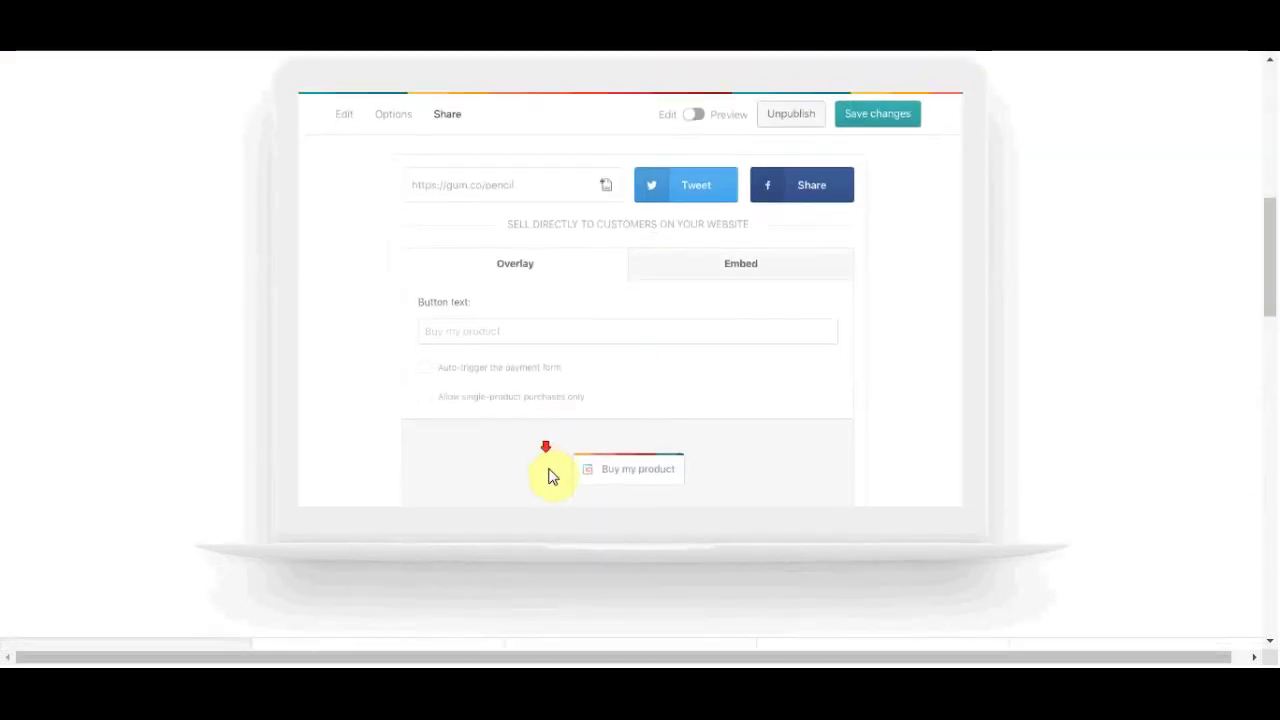
scroll(586, 446, "down", 2)
scroll(694, 371, "up", 4)
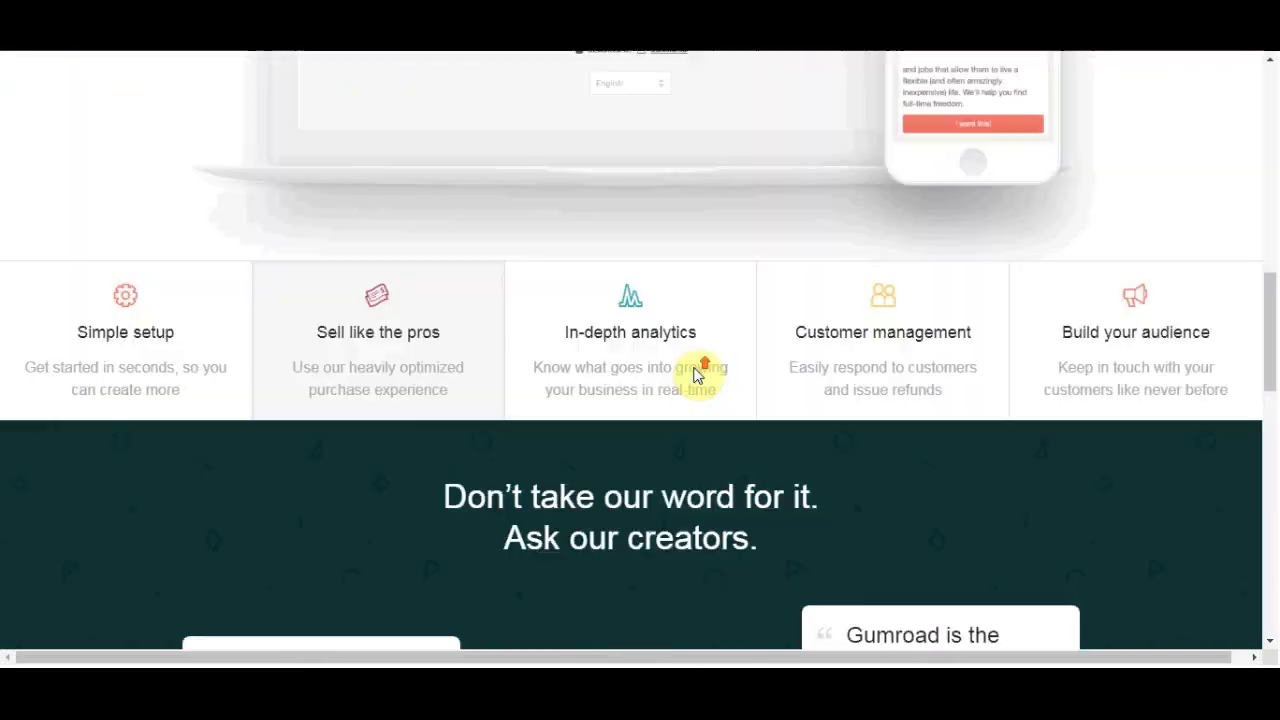
scroll(1100, 405, "up", 10)
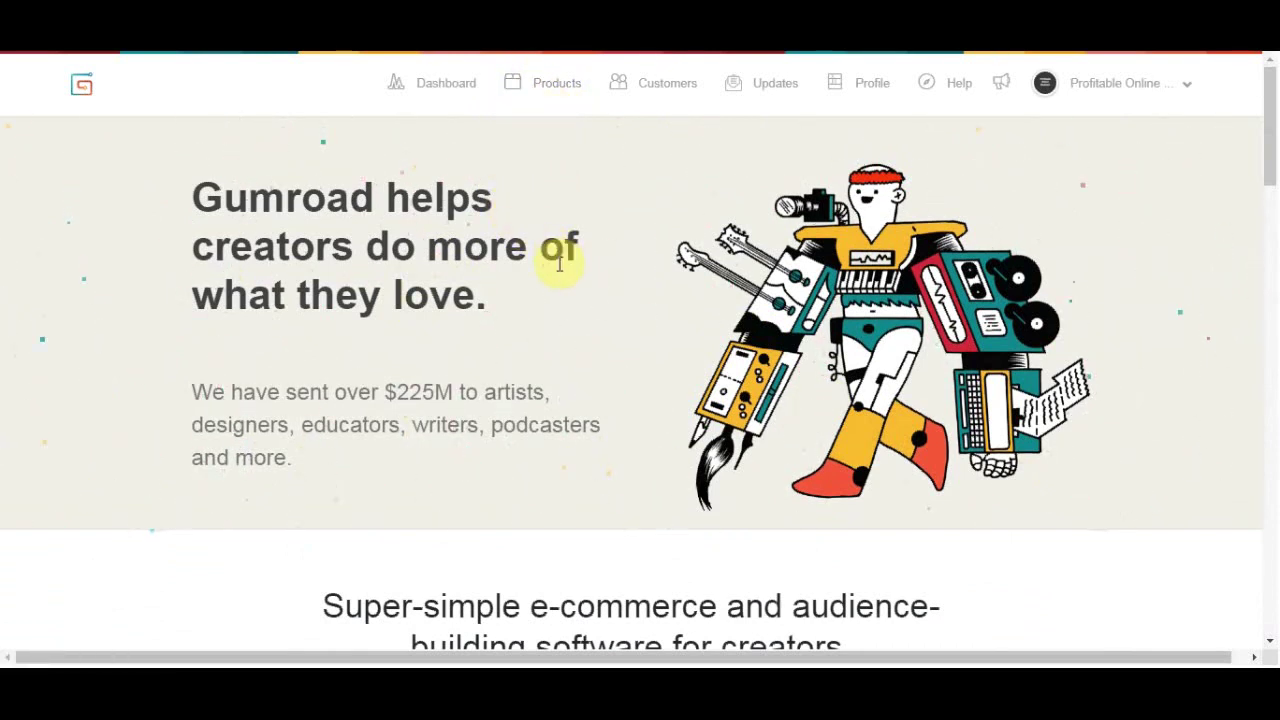
Step: From Products, begin a new one-time digital product
left_click(558, 92)
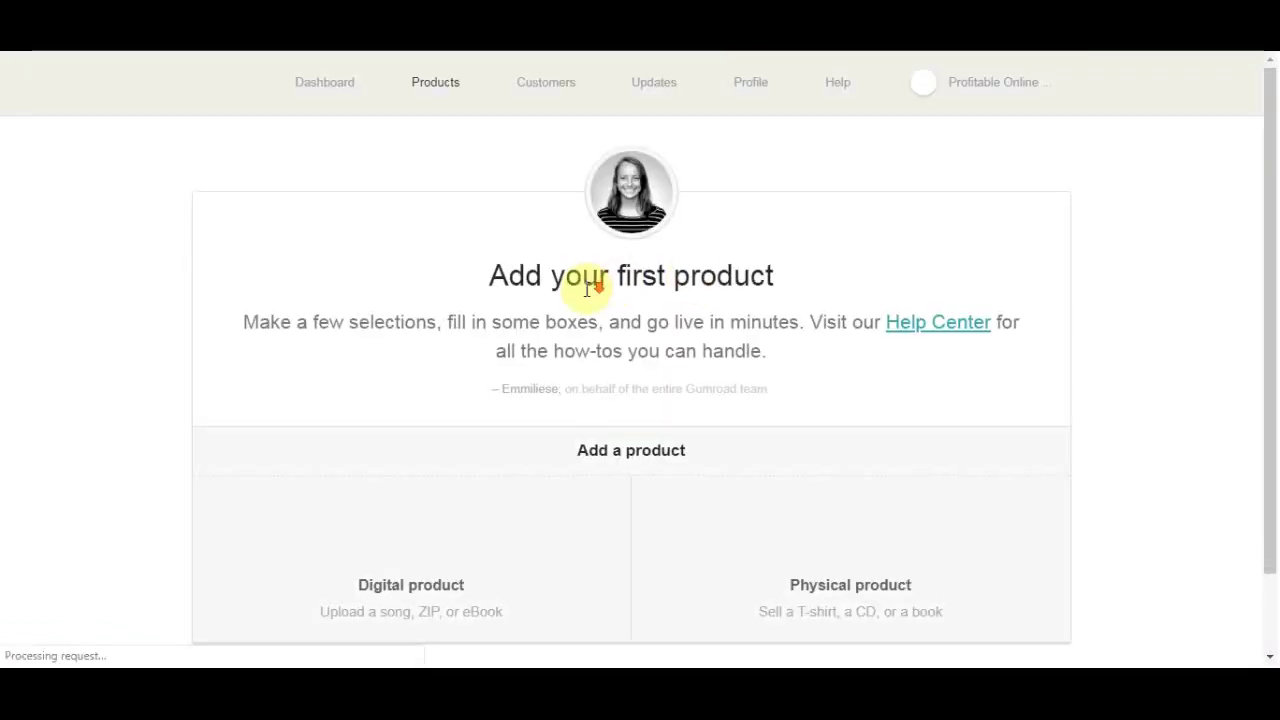
scroll(437, 407, "down", 2)
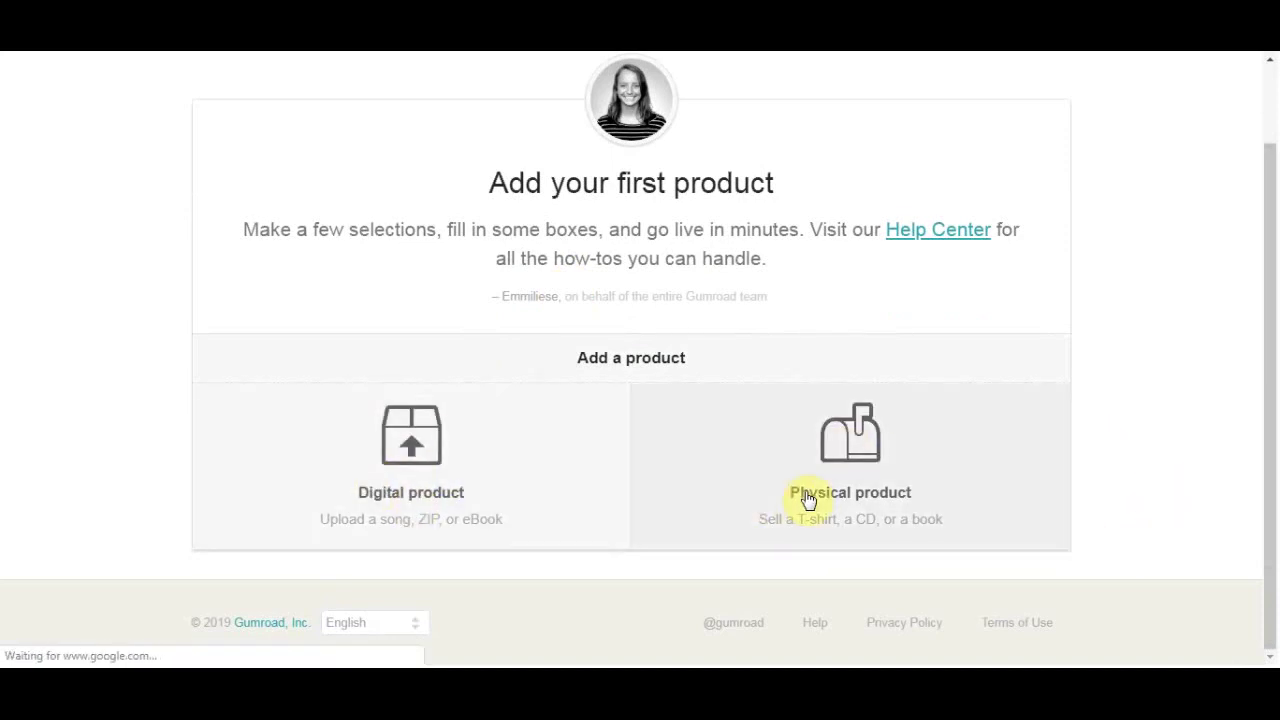
left_click(401, 480)
left_click(401, 484)
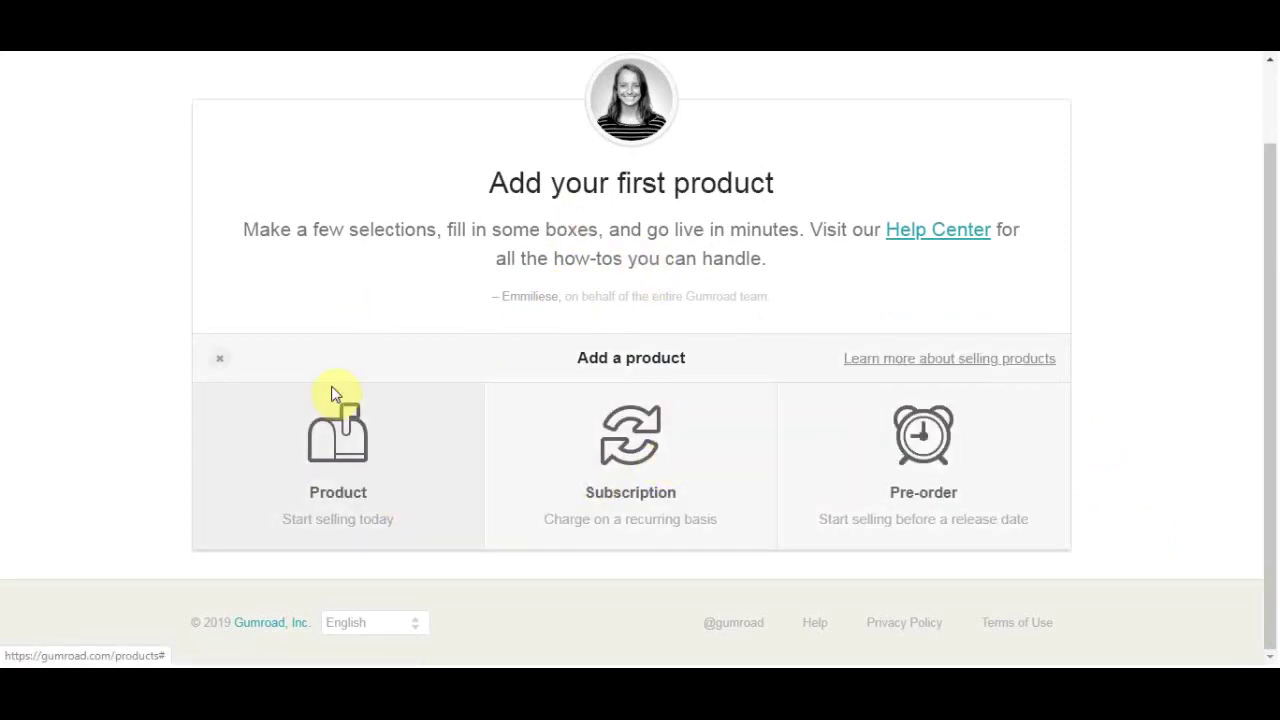
left_click(334, 460)
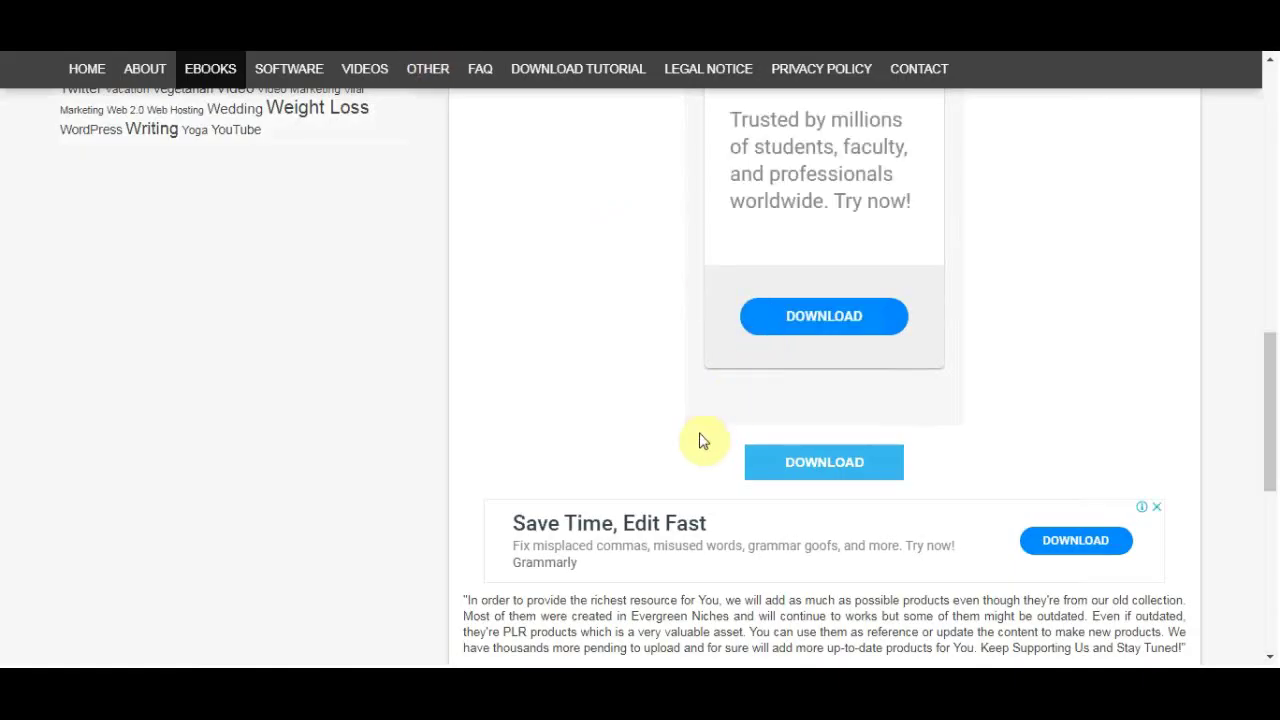
Step: Name the product 'Diet and Weight Loss Tips' using the copied ebook title, priced at $15
scroll(700, 460, "down", 3)
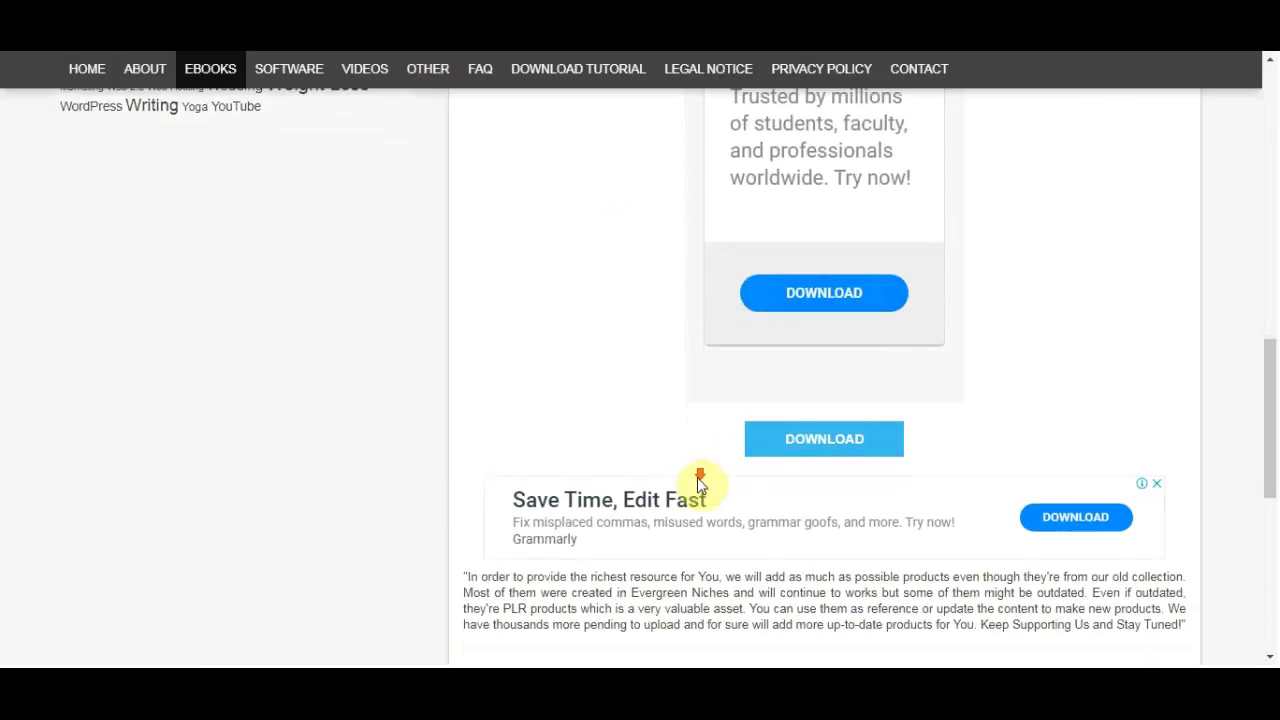
scroll(740, 420, "up", 8)
scroll(806, 380, "up", 3)
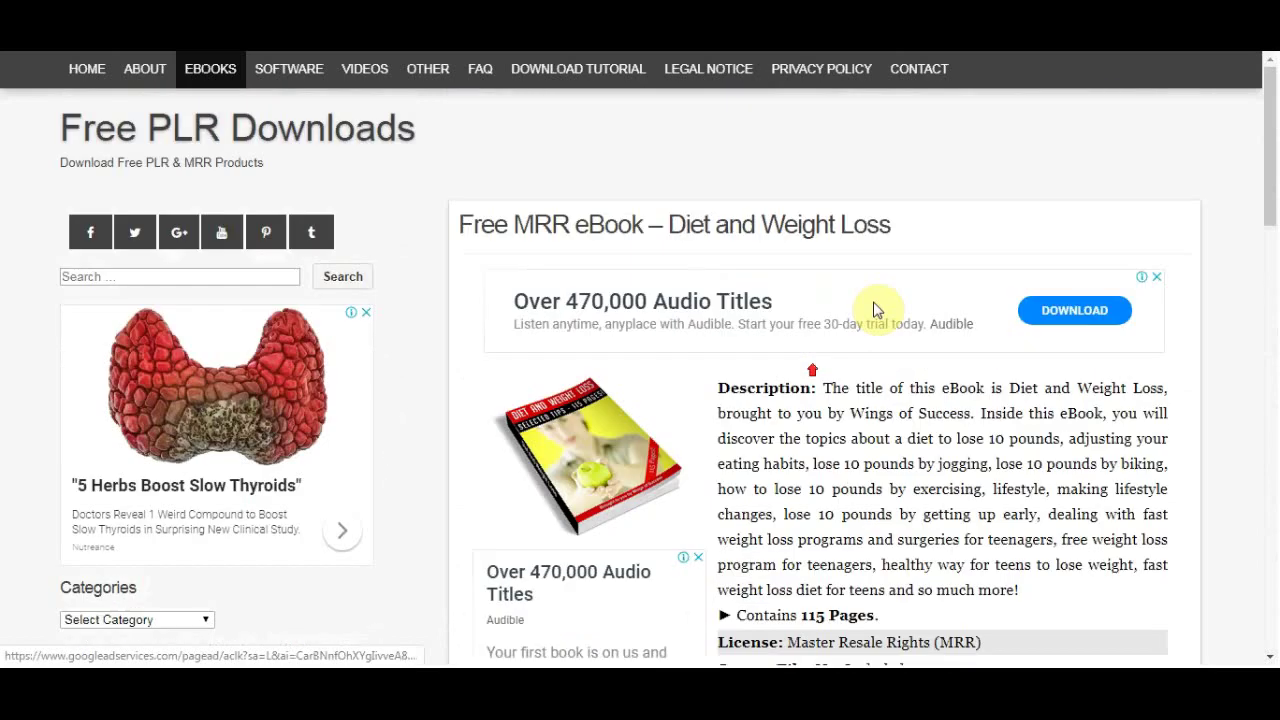
left_click_drag(670, 225, 850, 226)
right_click(856, 227)
left_click(886, 239)
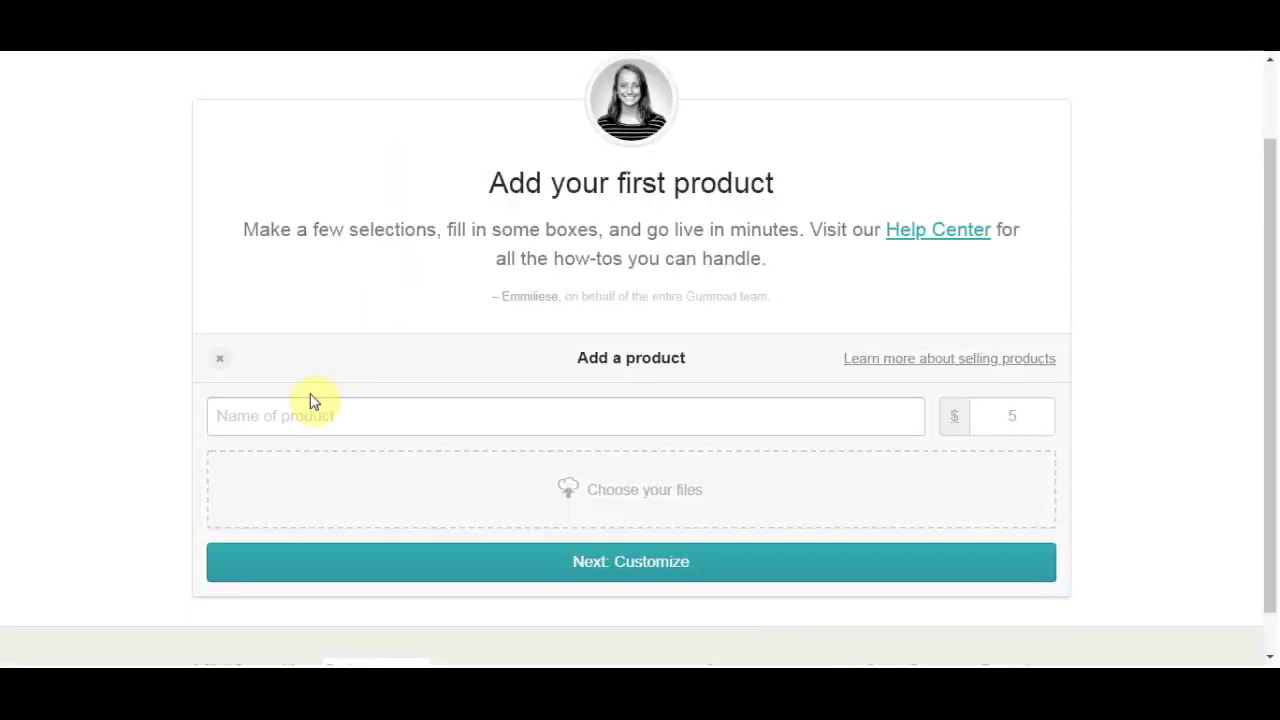
right_click(310, 401)
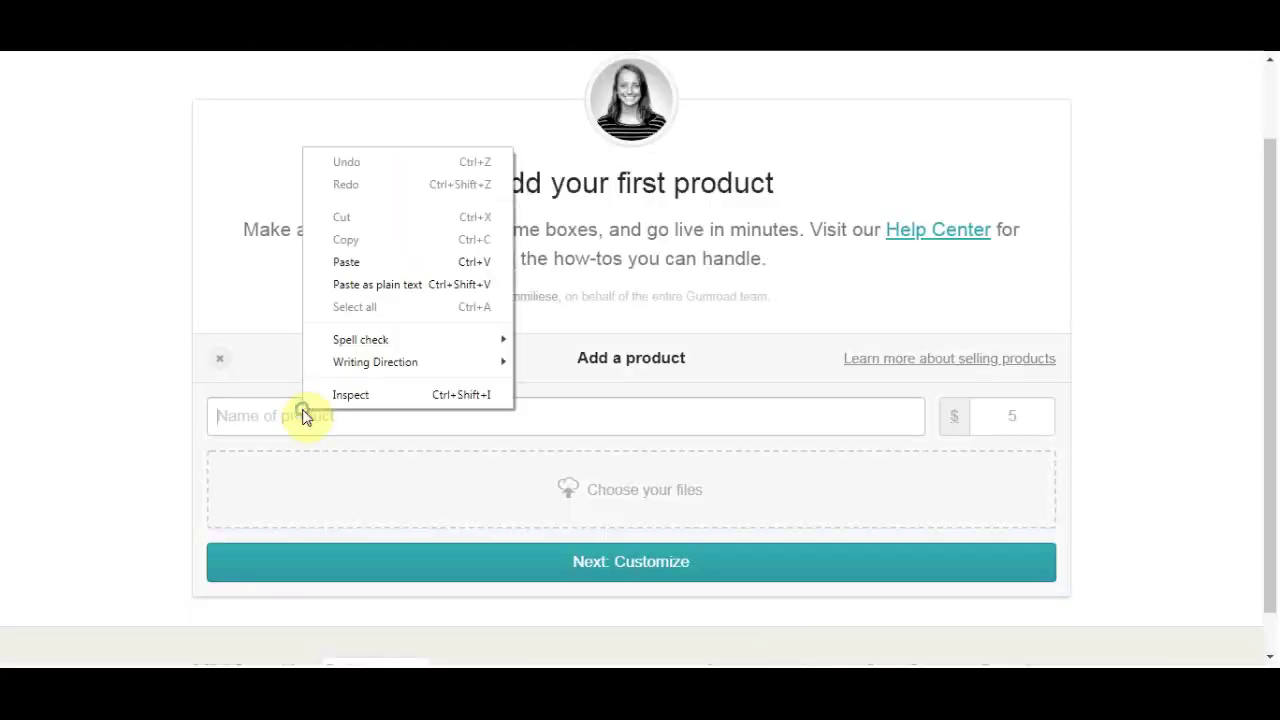
left_click(360, 266)
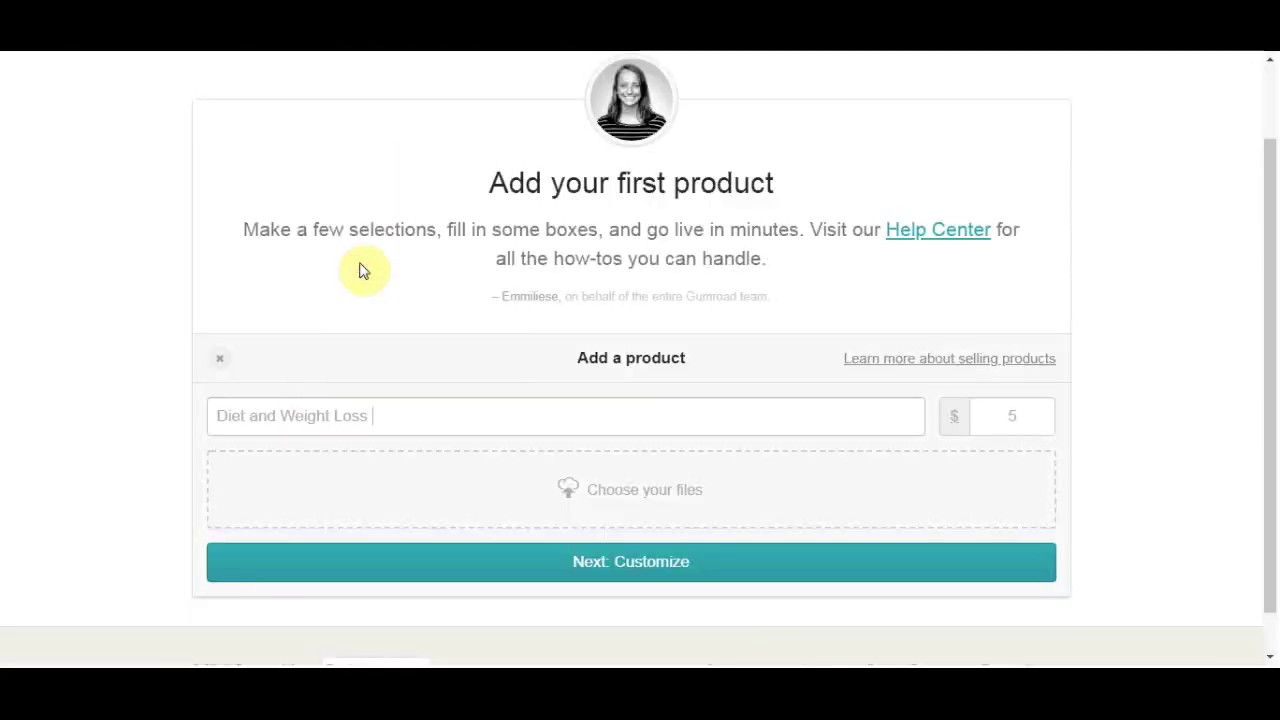
type("Zps")
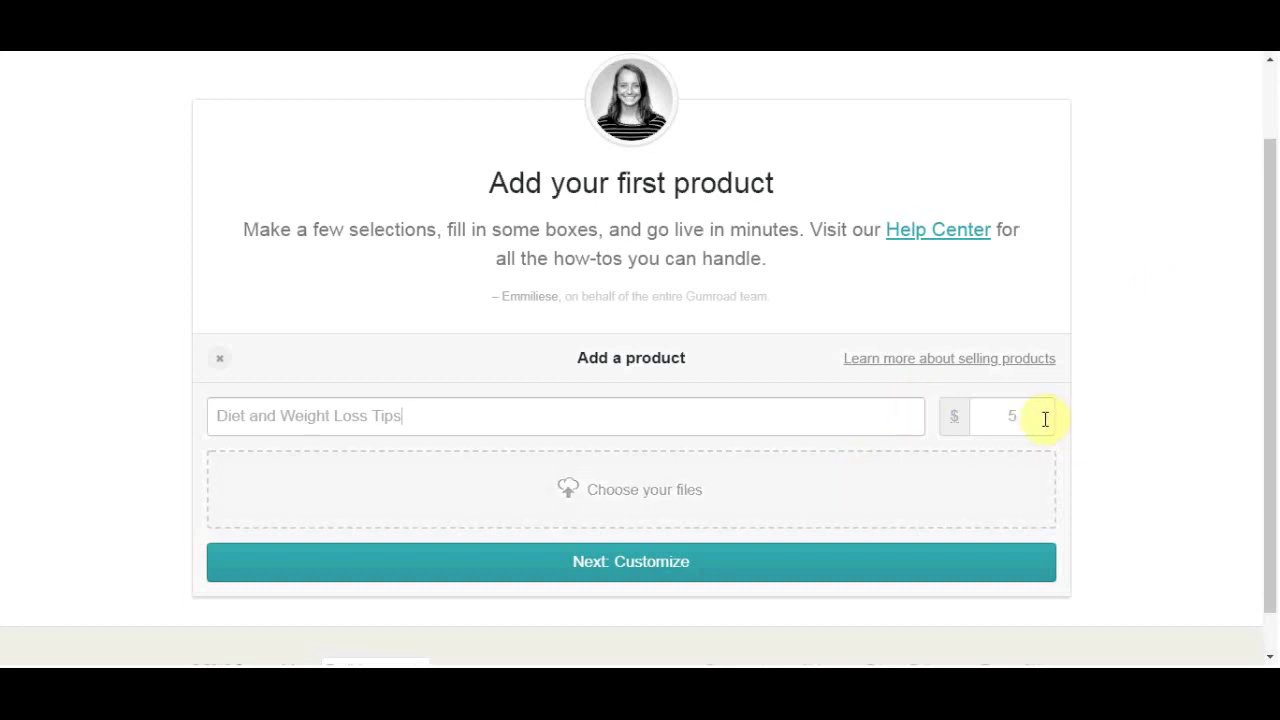
left_click_drag(1045, 419, 966, 423)
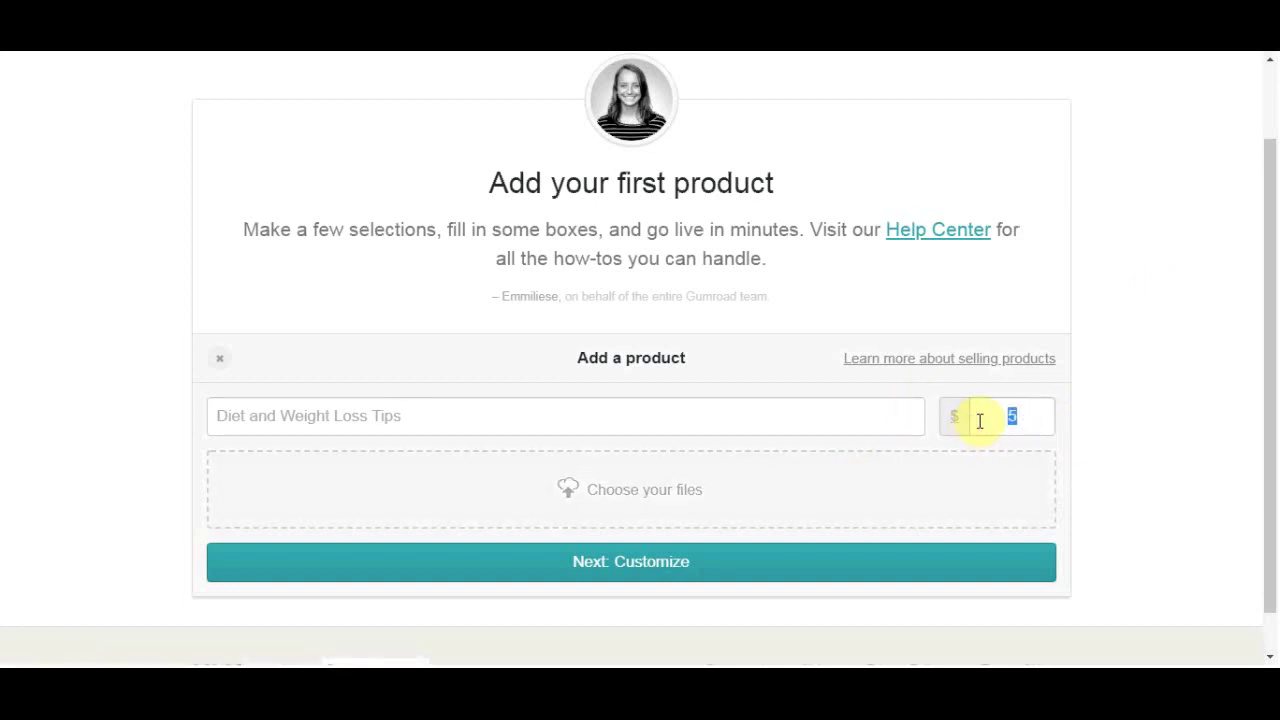
type("15")
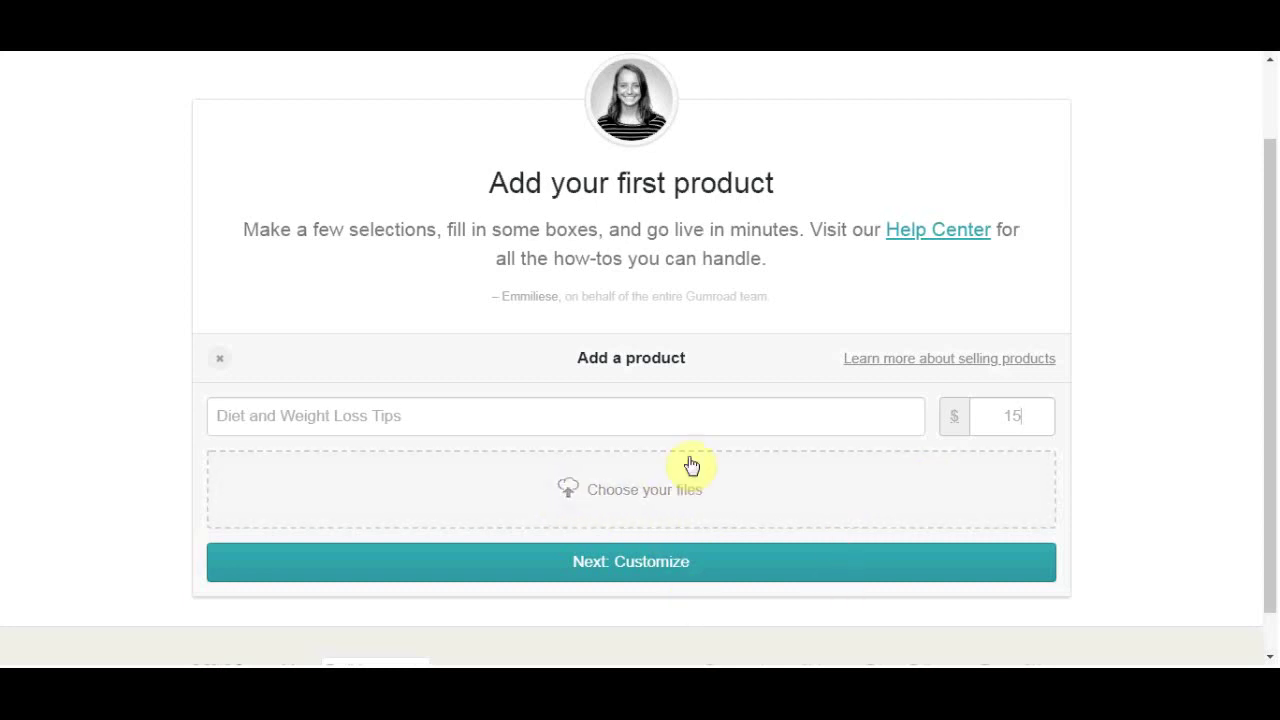
Step: Upload the 'Diet and Weight Loss' PDF from the New folder as the product file
left_click(639, 503)
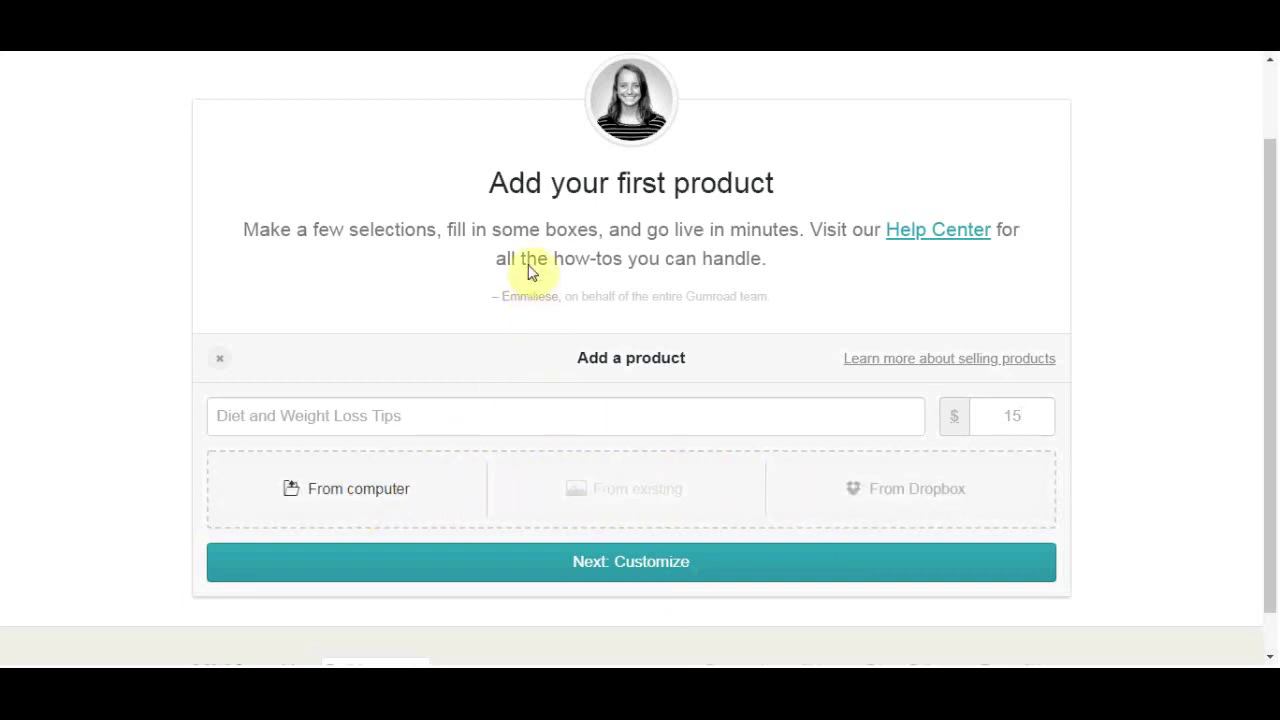
scroll(528, 255, "down", 5)
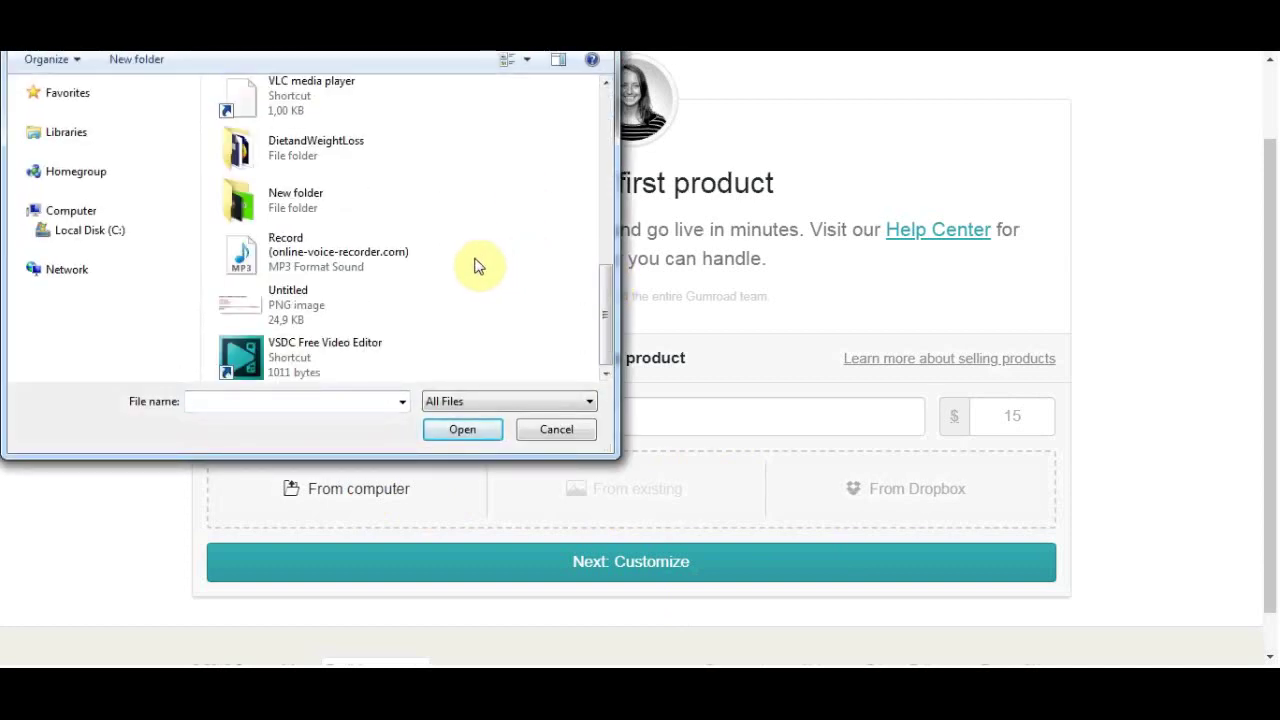
left_click(400, 203)
double_click(390, 194)
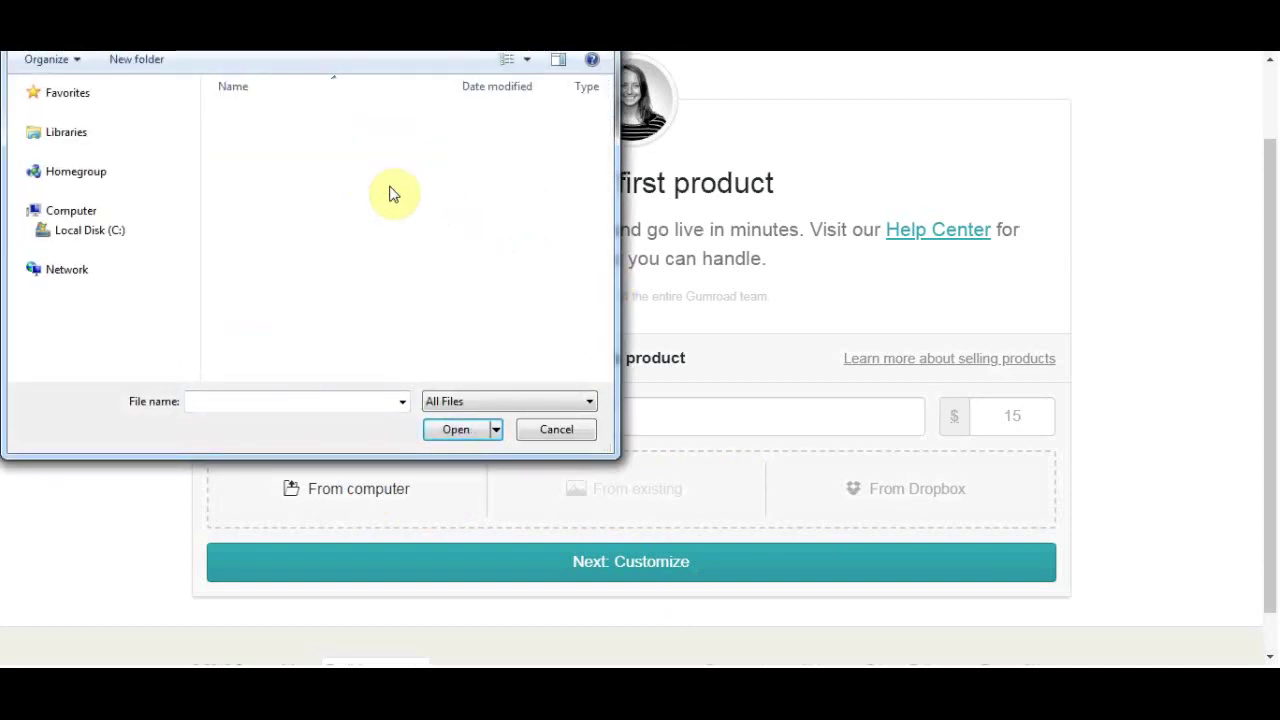
left_click(302, 133)
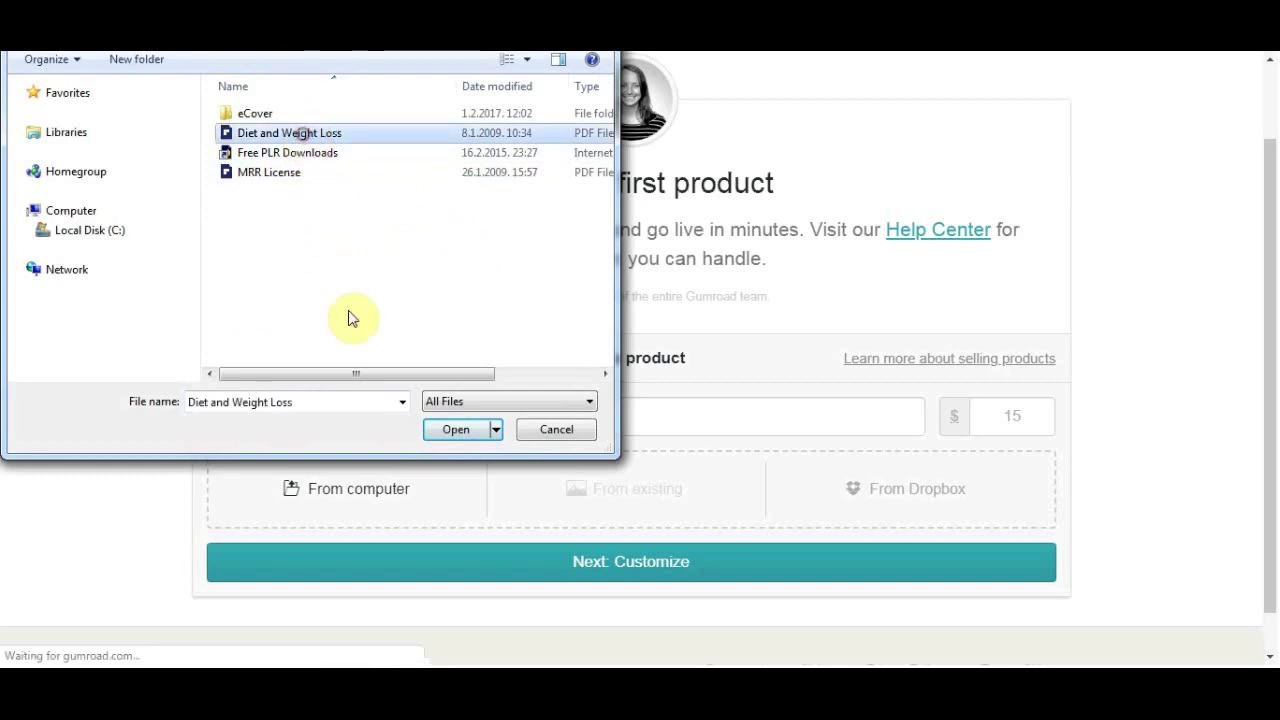
left_click(452, 431)
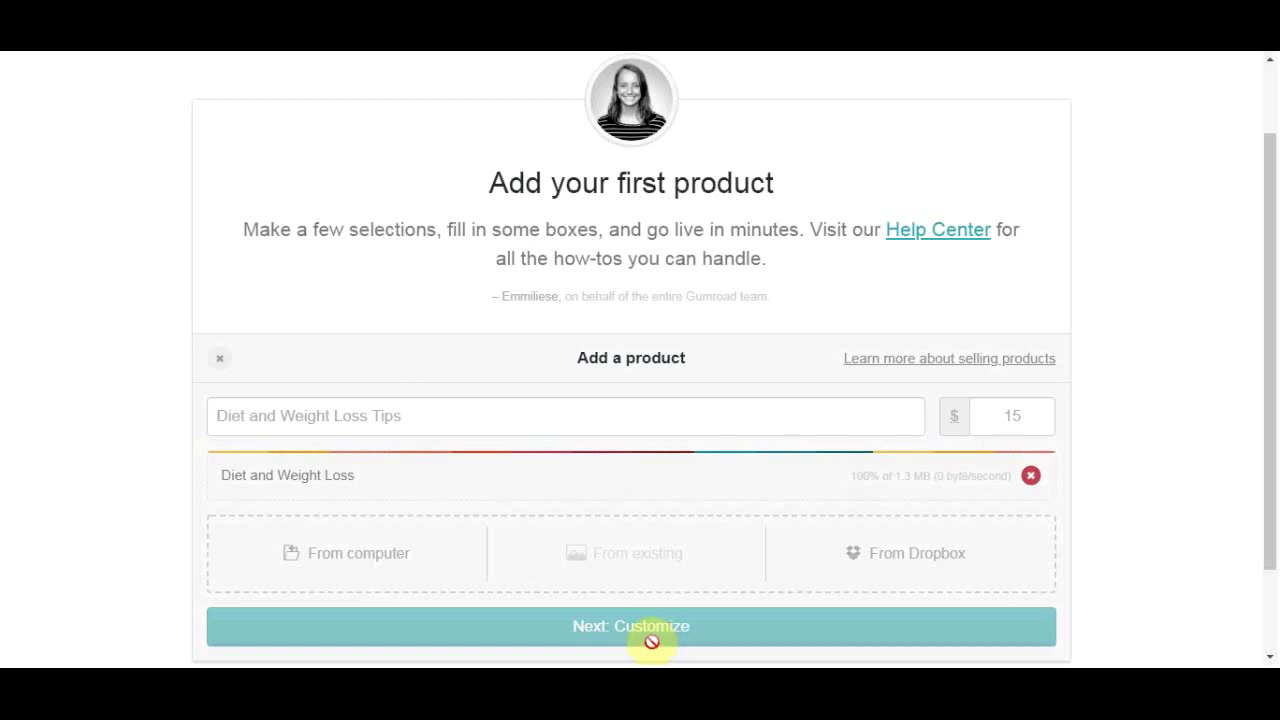
Step: Continue to Customize and copy the ebook description from the Free PLR Downloads page
left_click(653, 643)
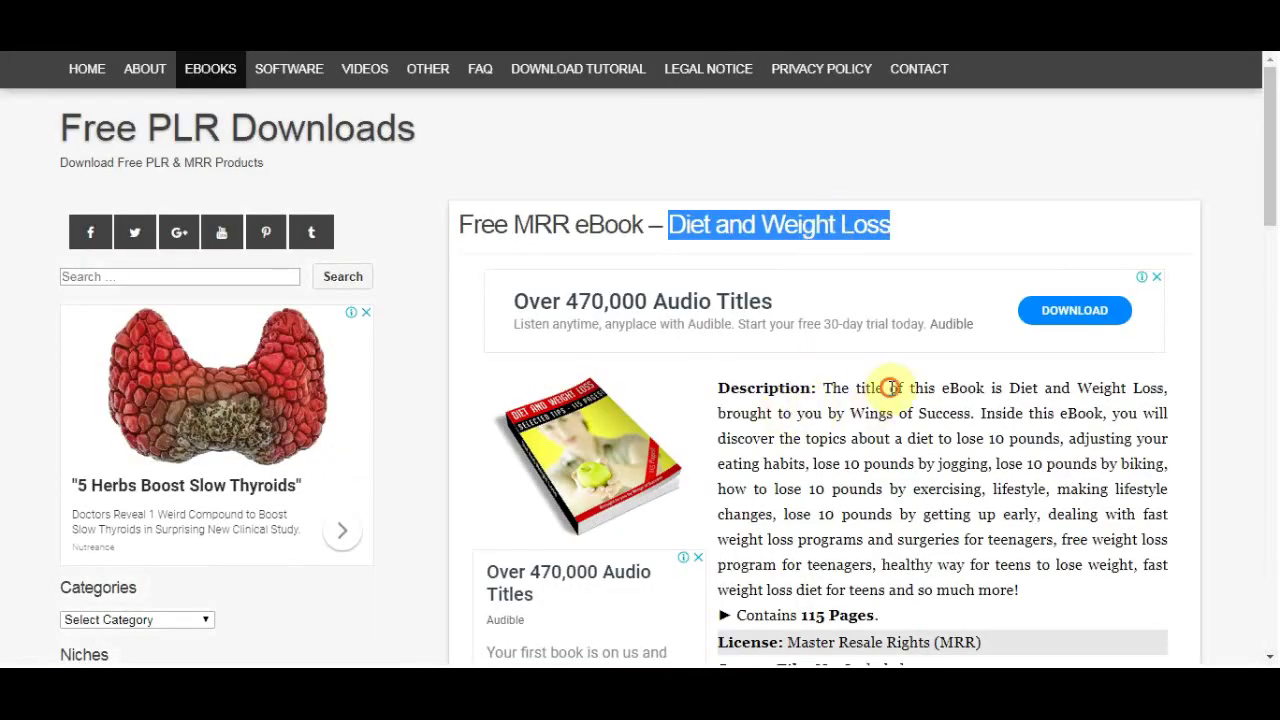
left_click(890, 388)
mouse_move(824, 388)
left_mouse_down()
mouse_move(1036, 590)
mouse_move(840, 375)
mouse_move(829, 386)
left_mouse_up()
key("ctrl+c")
left_click(1032, 586)
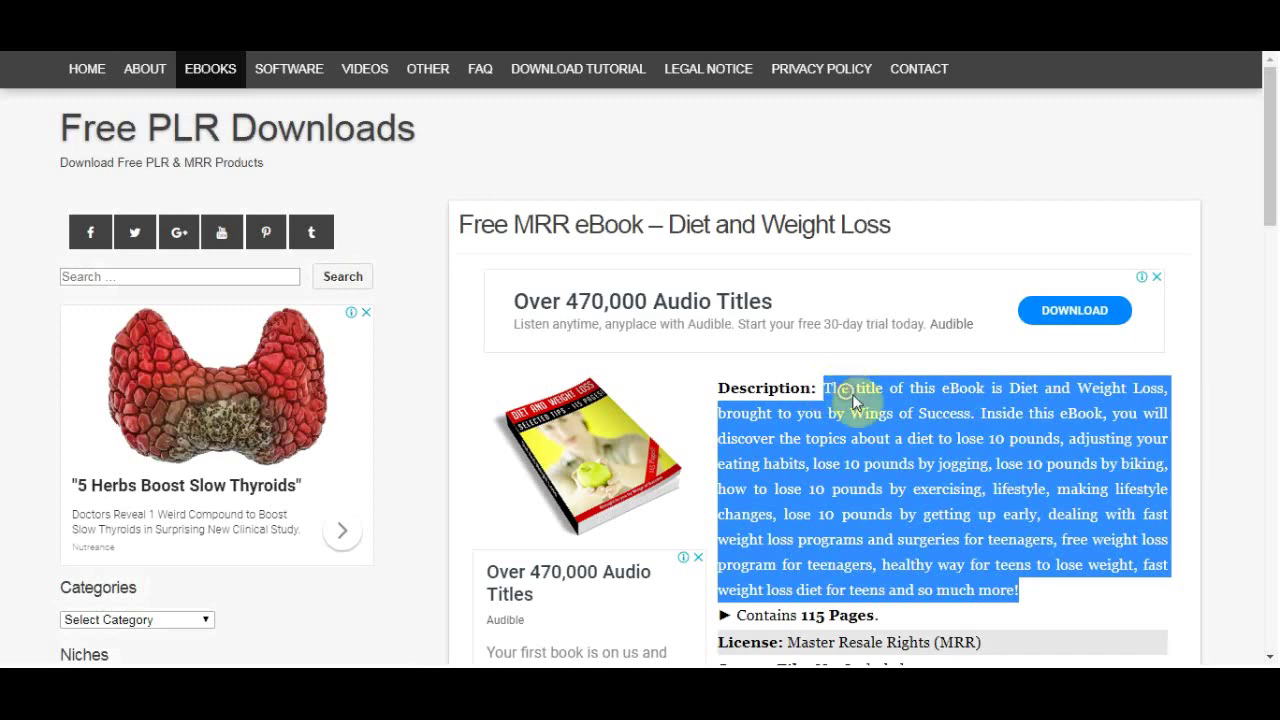
right_click(853, 400)
left_click(865, 404)
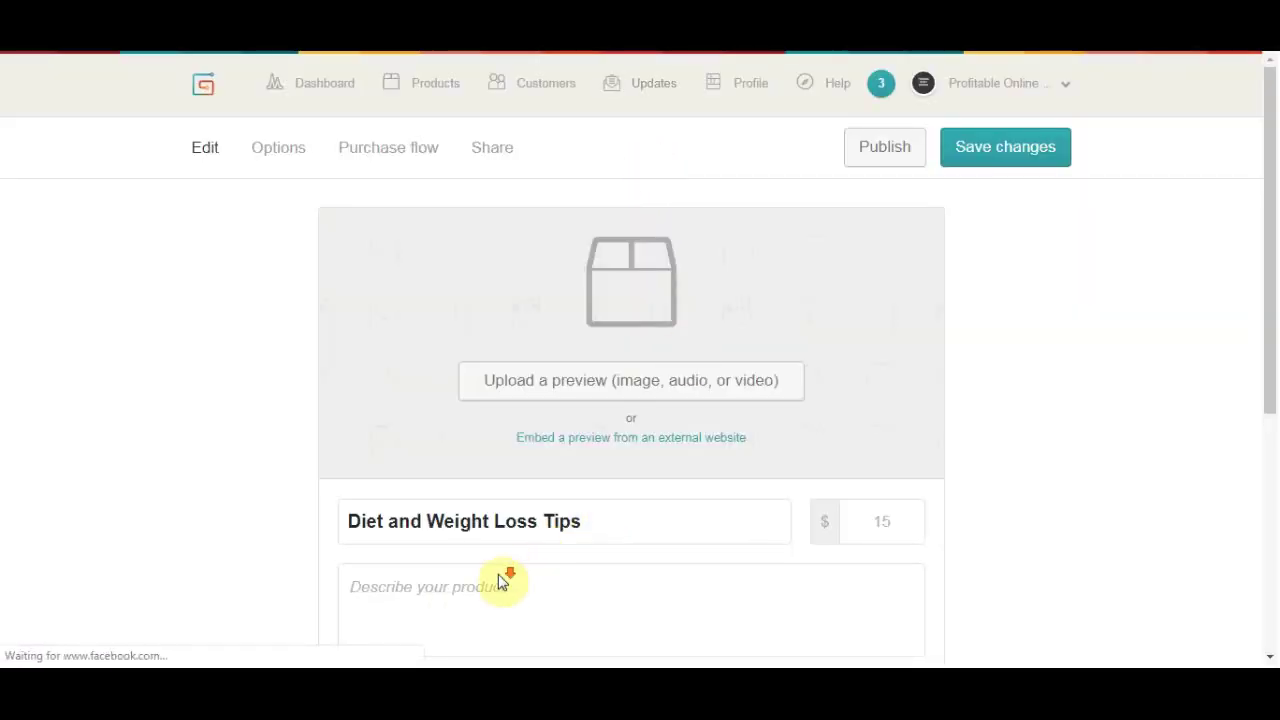
Step: Paste the ebook description into the Gumroad product description box
scroll(502, 583, "down", 1)
right_click(429, 511)
left_click(460, 369)
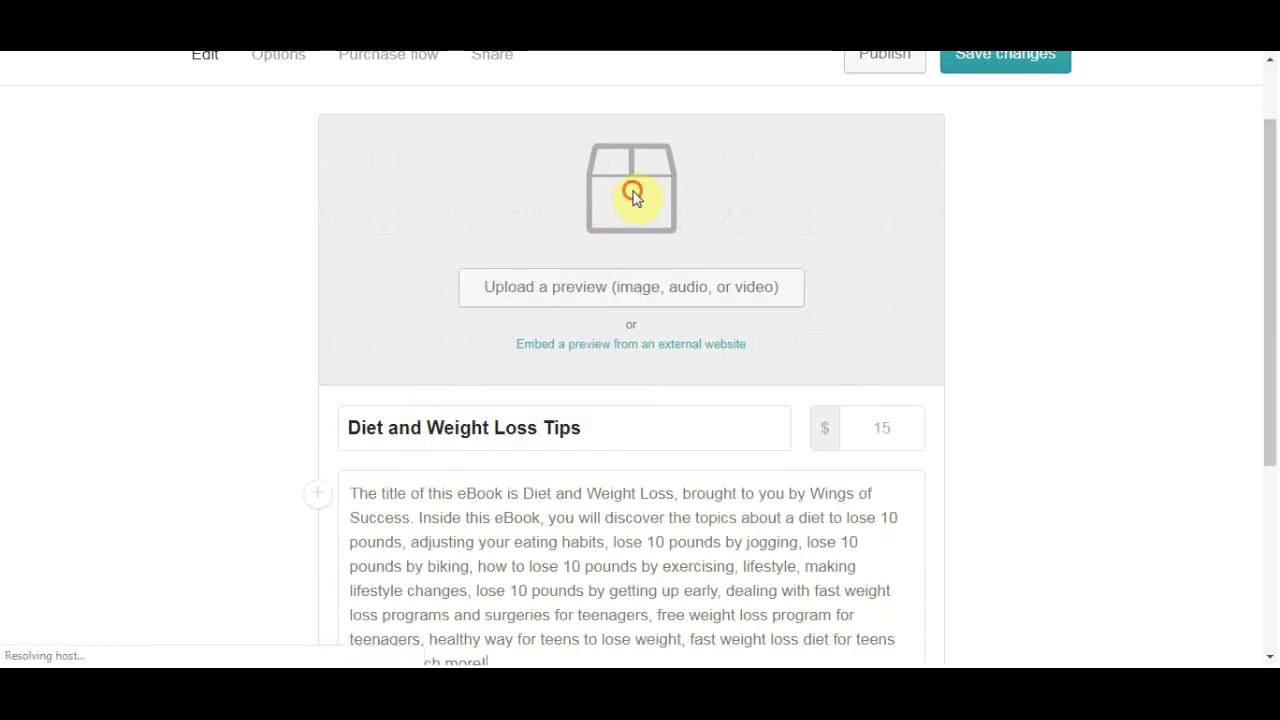
scroll(600, 280, "up", 1)
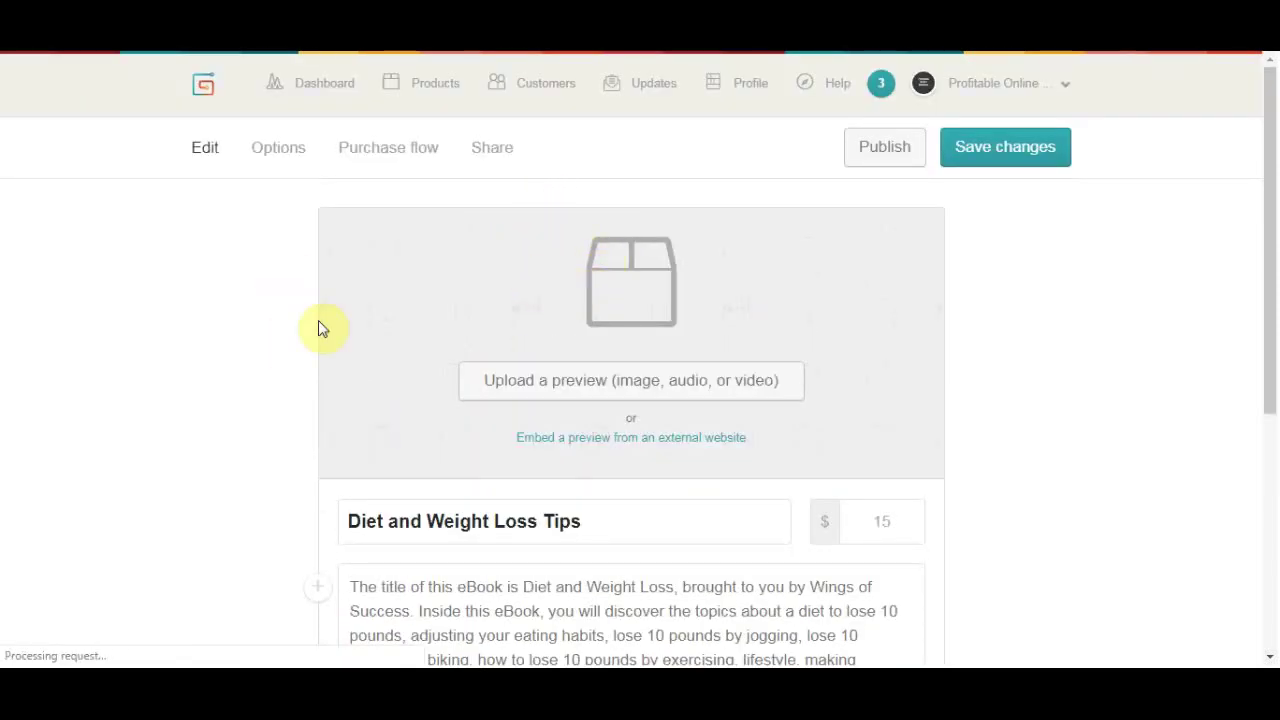
Step: Upload the Diet and Weight Loss image from the eCover folder as the preview
left_click(366, 331)
double_click(275, 112)
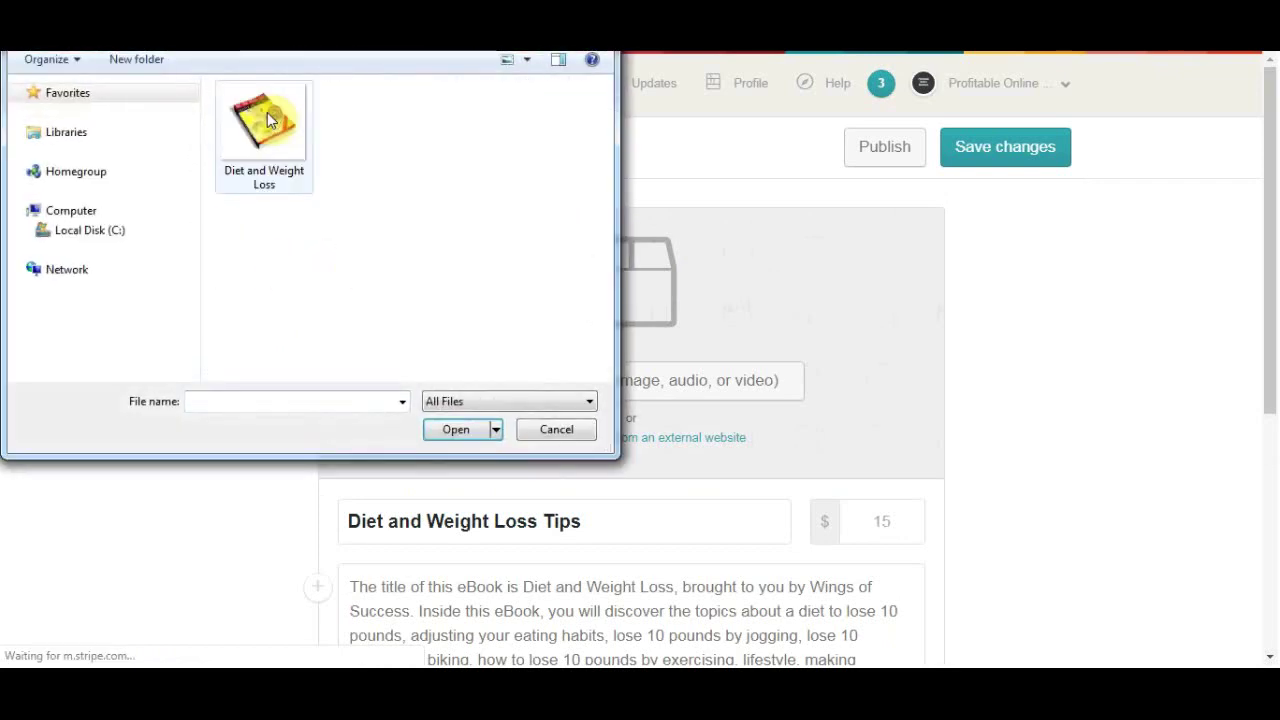
left_click(267, 120)
left_click(452, 429)
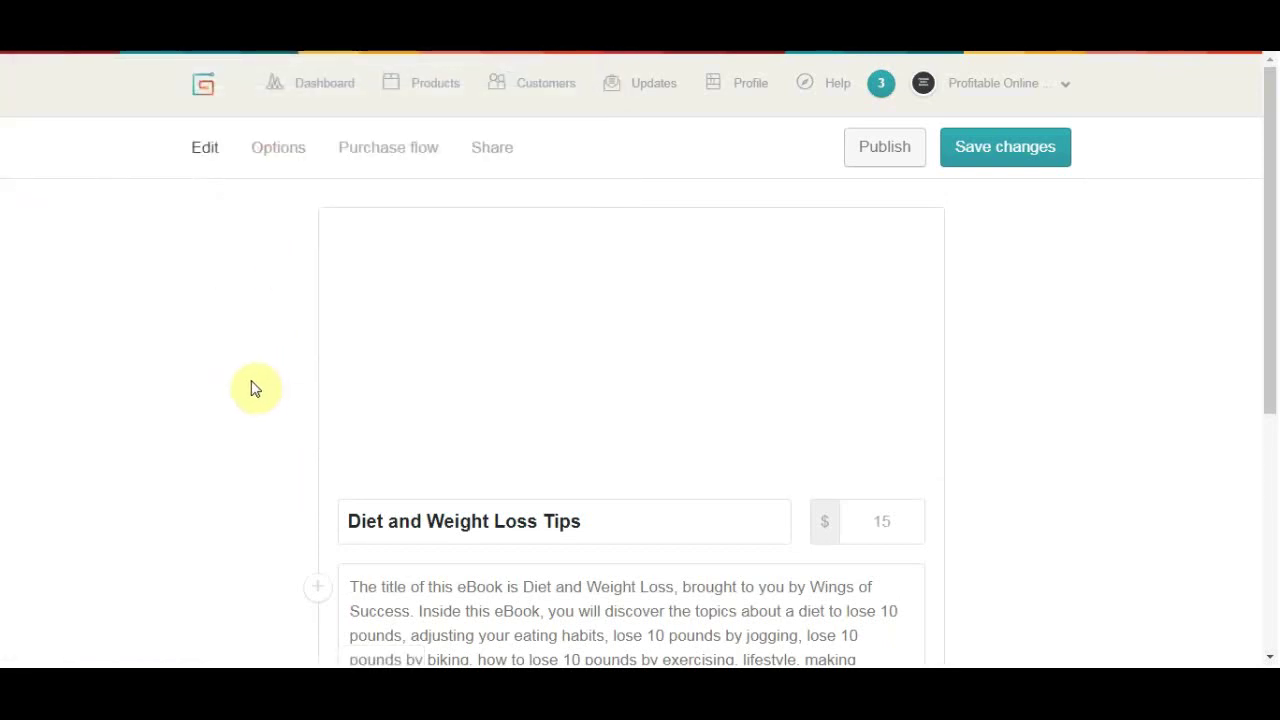
scroll(255, 388, "down", 5)
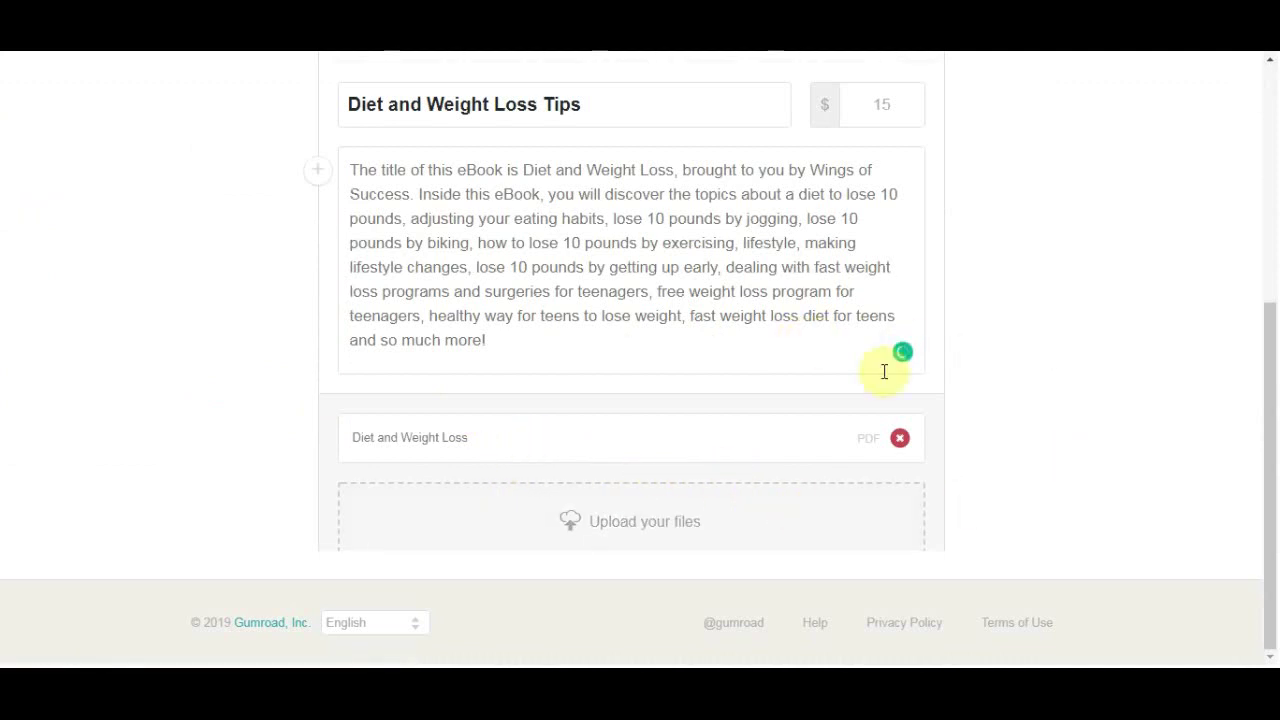
scroll(1000, 230, "up", 5)
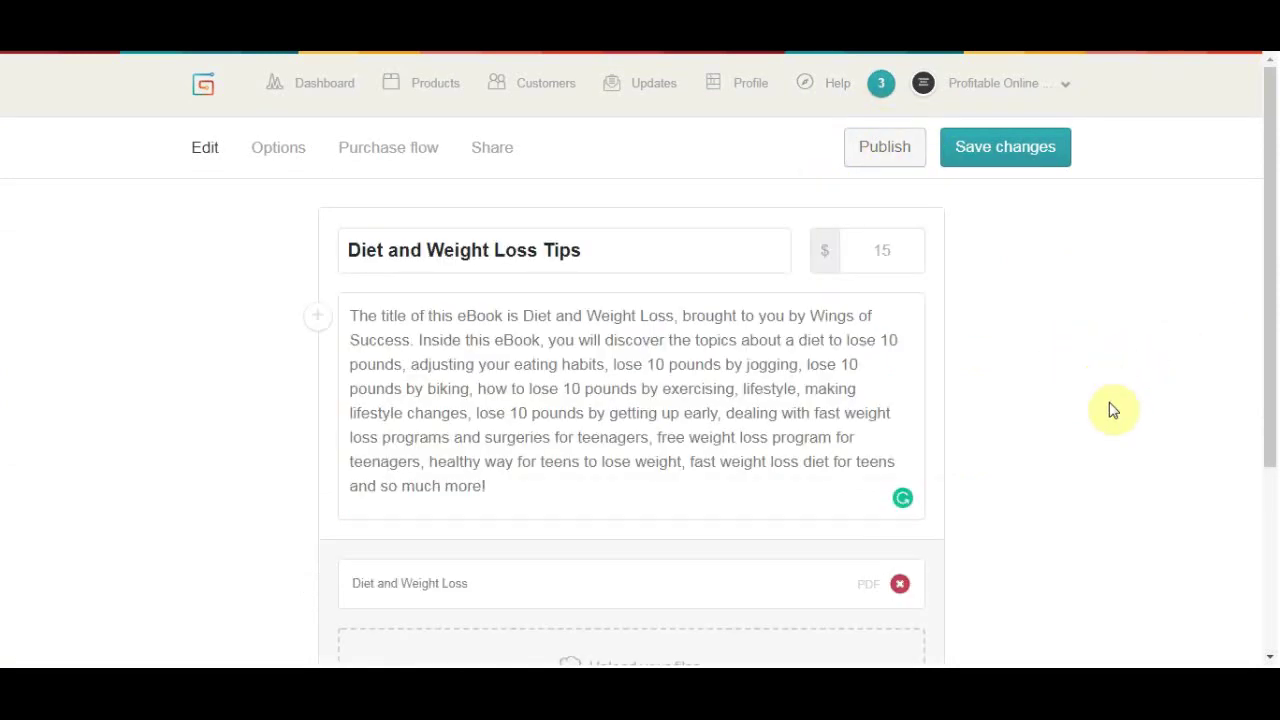
scroll(1094, 408, "down", 5)
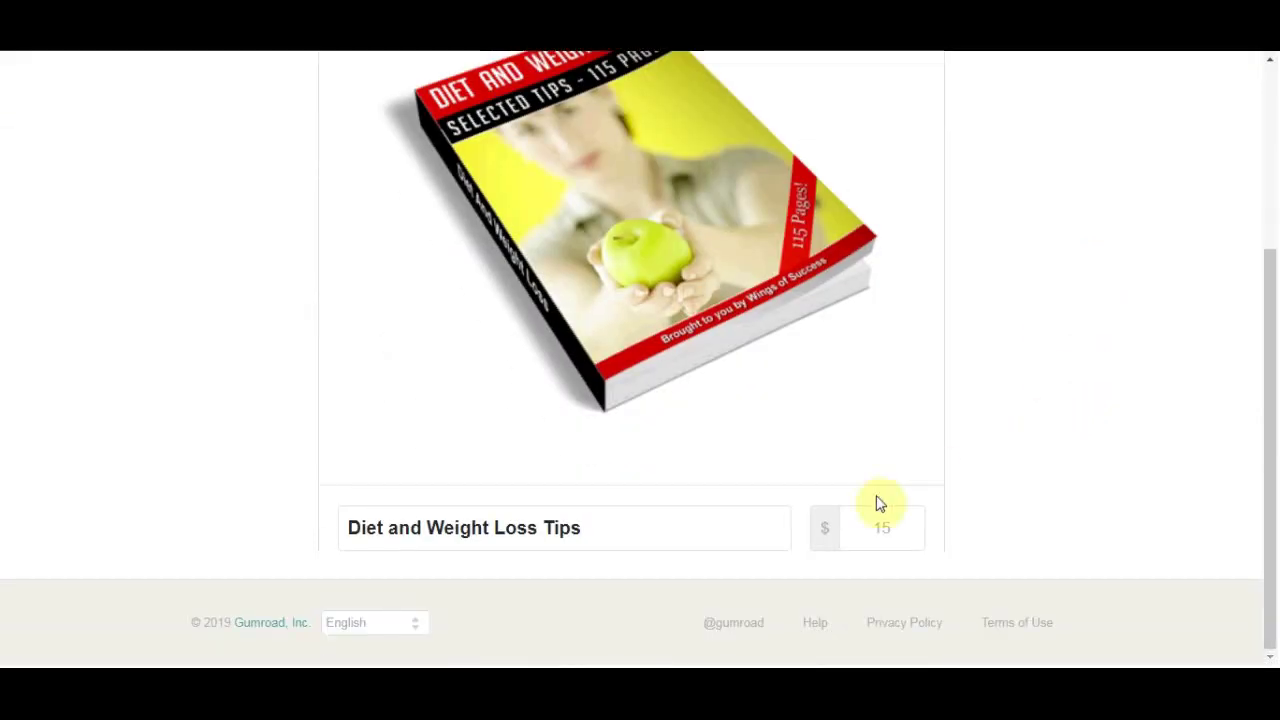
Step: Attempt to publish the product; Gumroad requires confirming the email address first
left_click(423, 528)
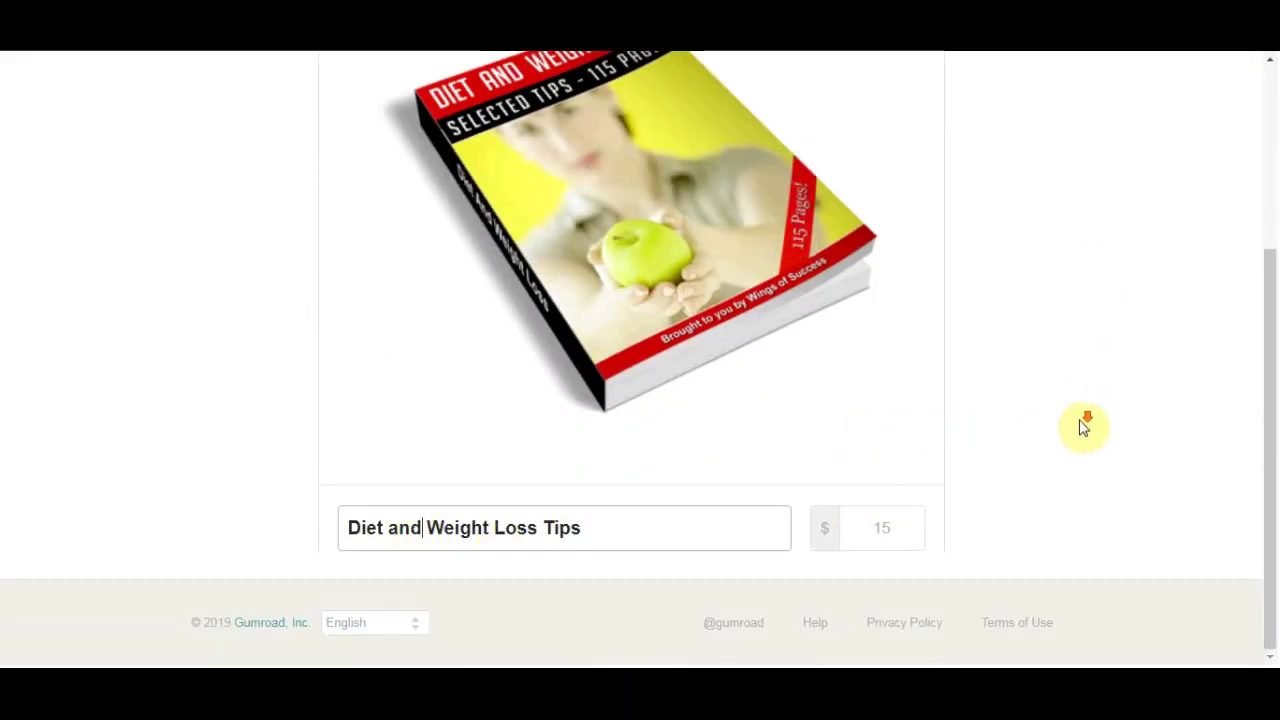
scroll(1084, 427, "up", 5)
left_click(892, 146)
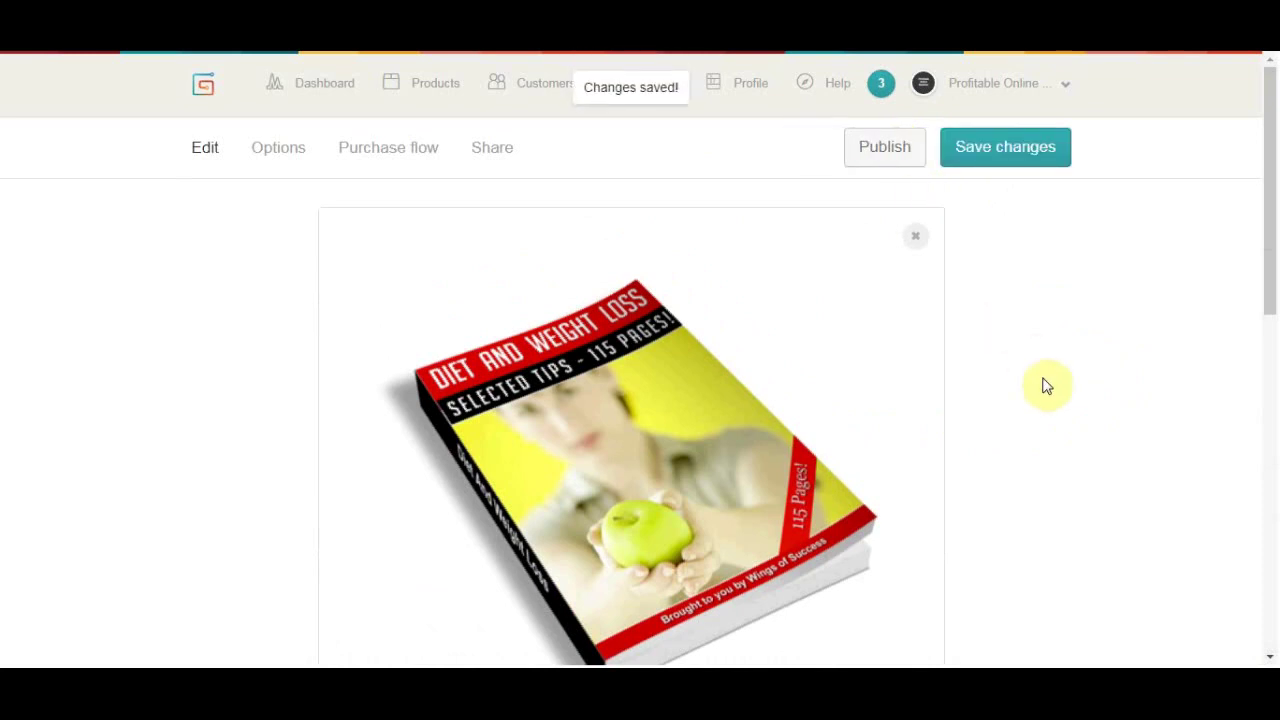
scroll(1005, 346, "down", 1)
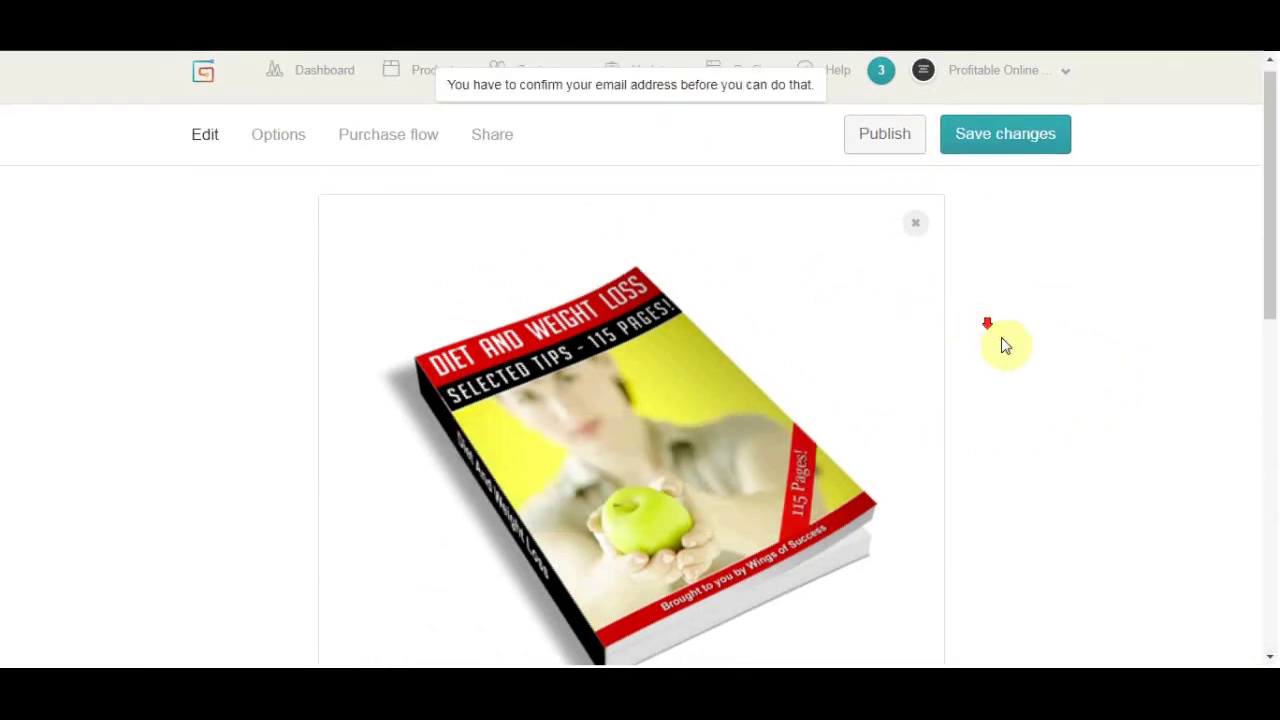
scroll(1030, 346, "down", 5)
scroll(1059, 344, "down", 3)
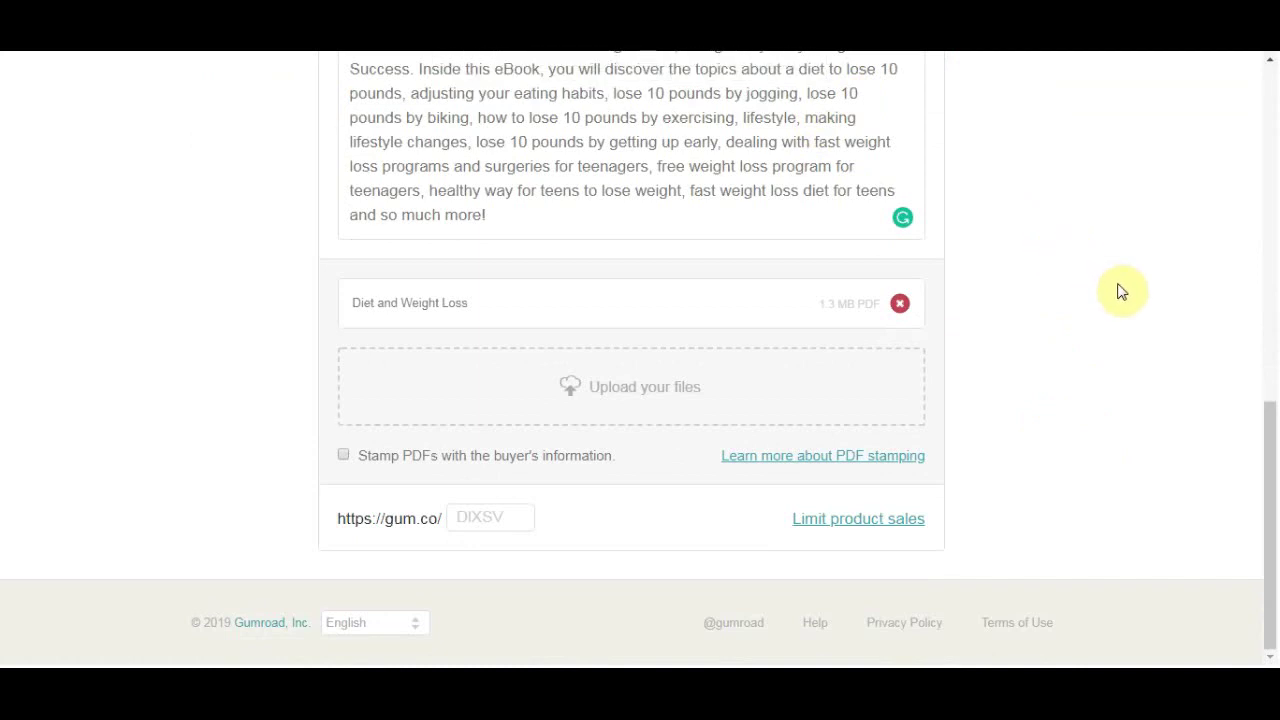
left_click(481, 514)
scroll(1150, 380, "up", 8)
left_click(886, 143)
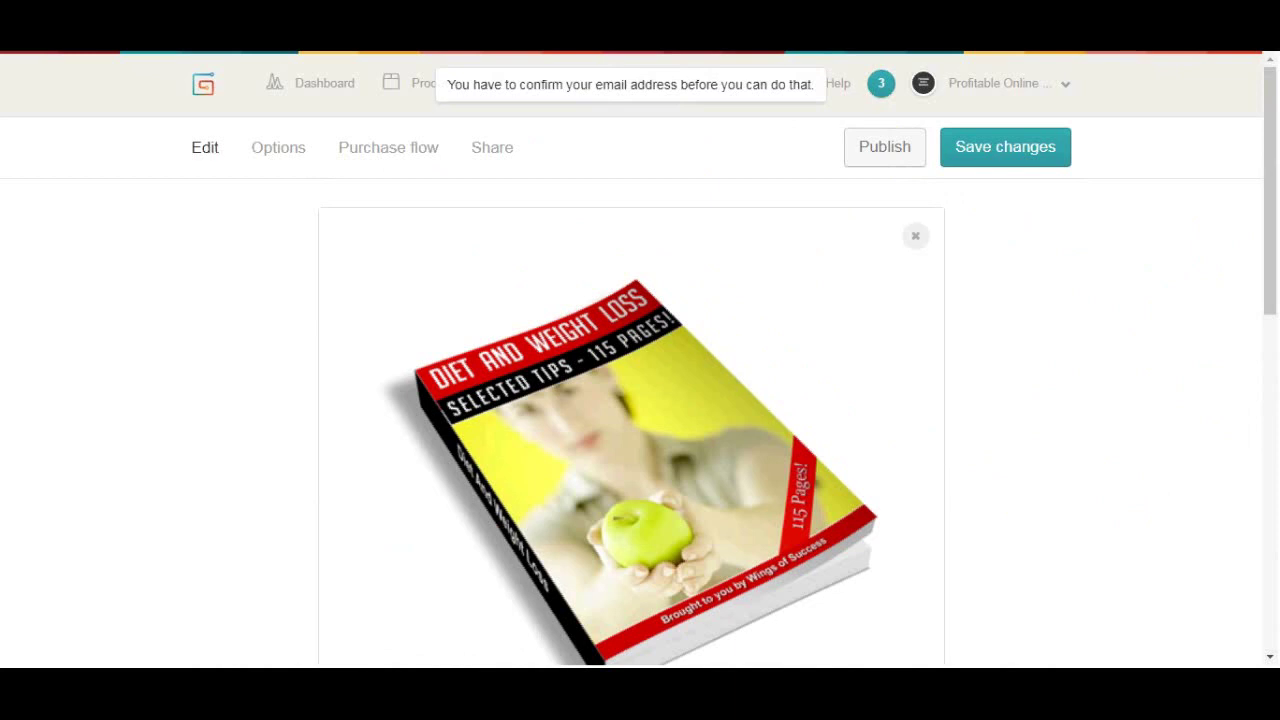
key("ctrl+Tab")
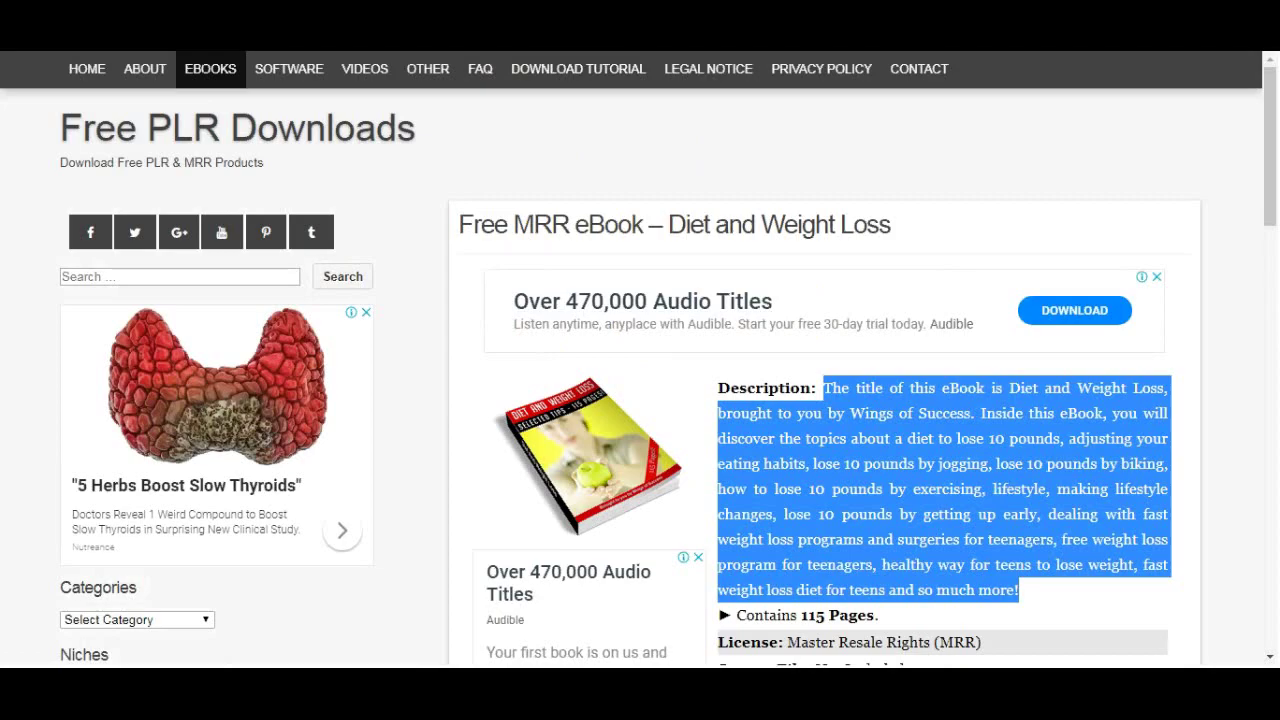
key("ctrl+Tab")
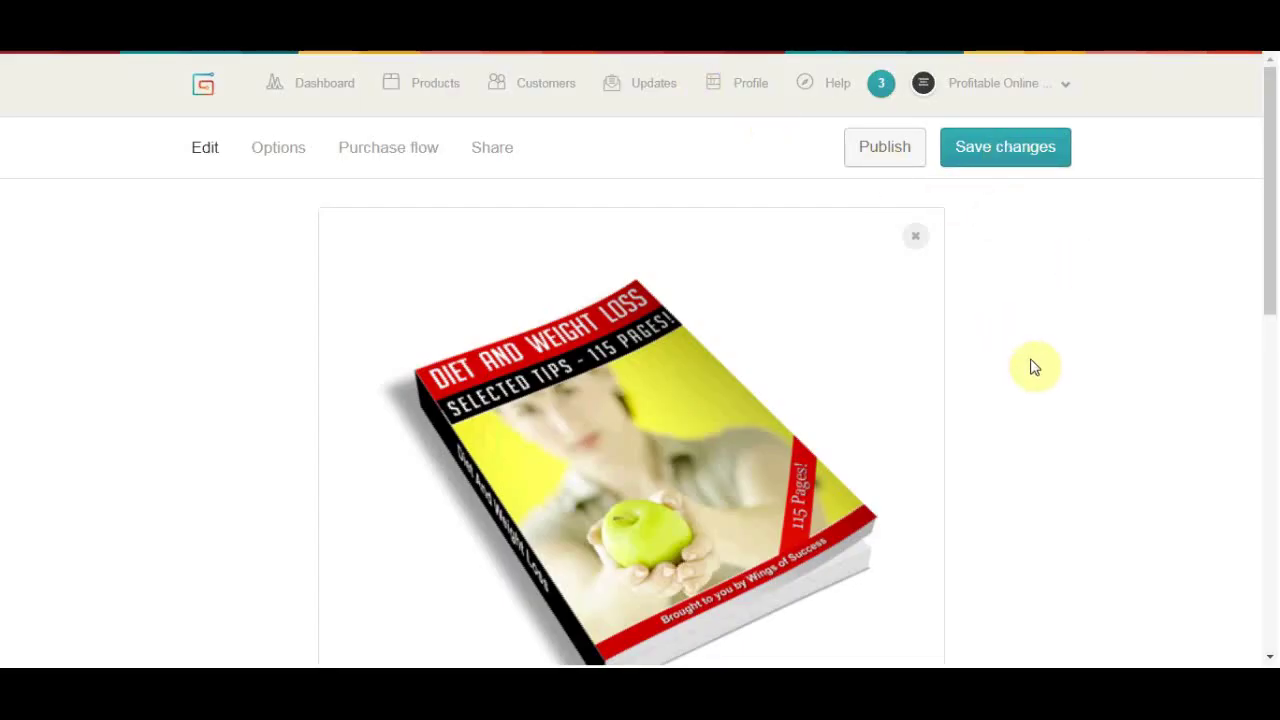
scroll(1035, 368, "down", 8)
scroll(1047, 330, "up", 3)
scroll(1047, 330, "up", 2)
scroll(951, 423, "up", 2)
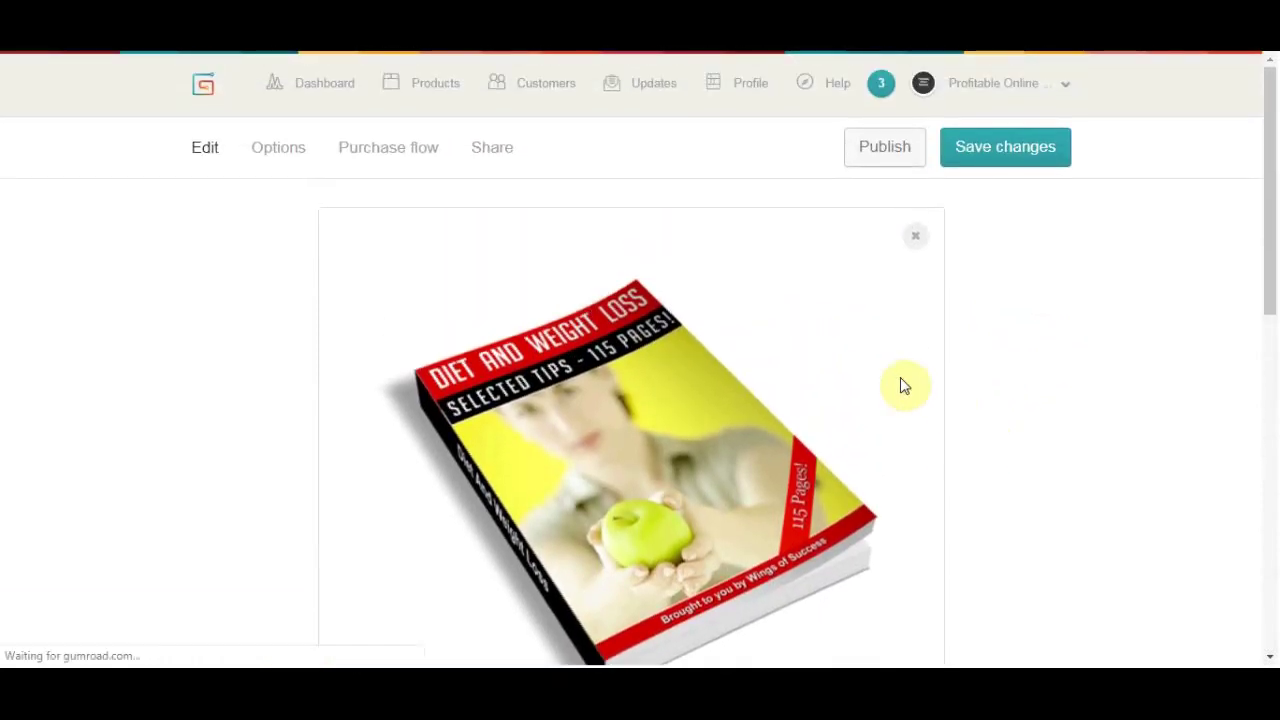
scroll(903, 383, "down", 1)
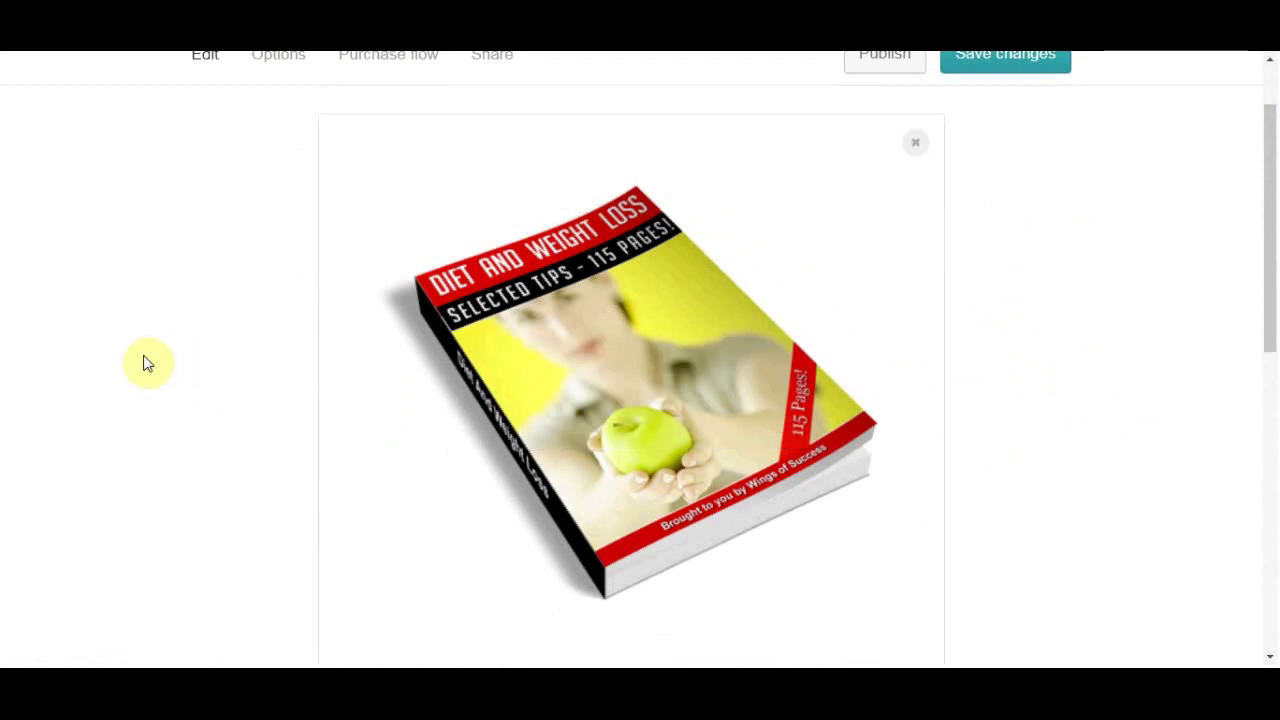
mouse_move(292, 254)
scroll(228, 310, "down", 3)
scroll(222, 322, "down", 2)
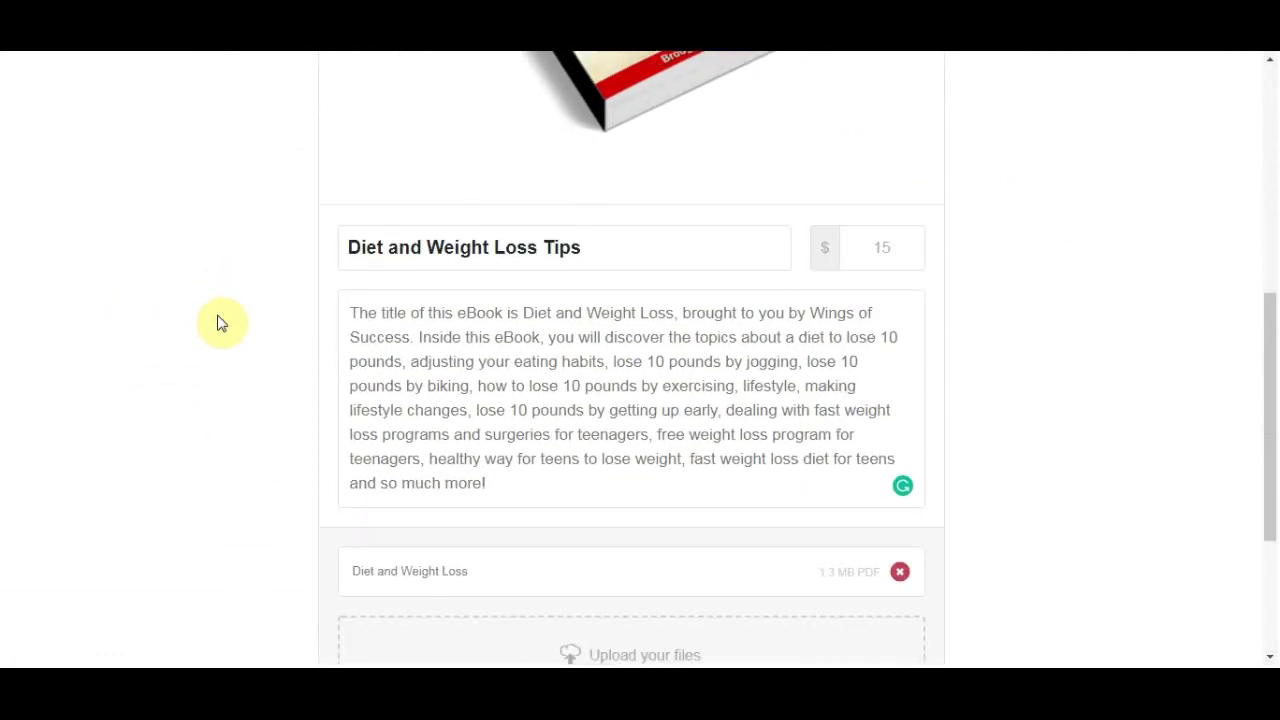
scroll(222, 322, "up", 1)
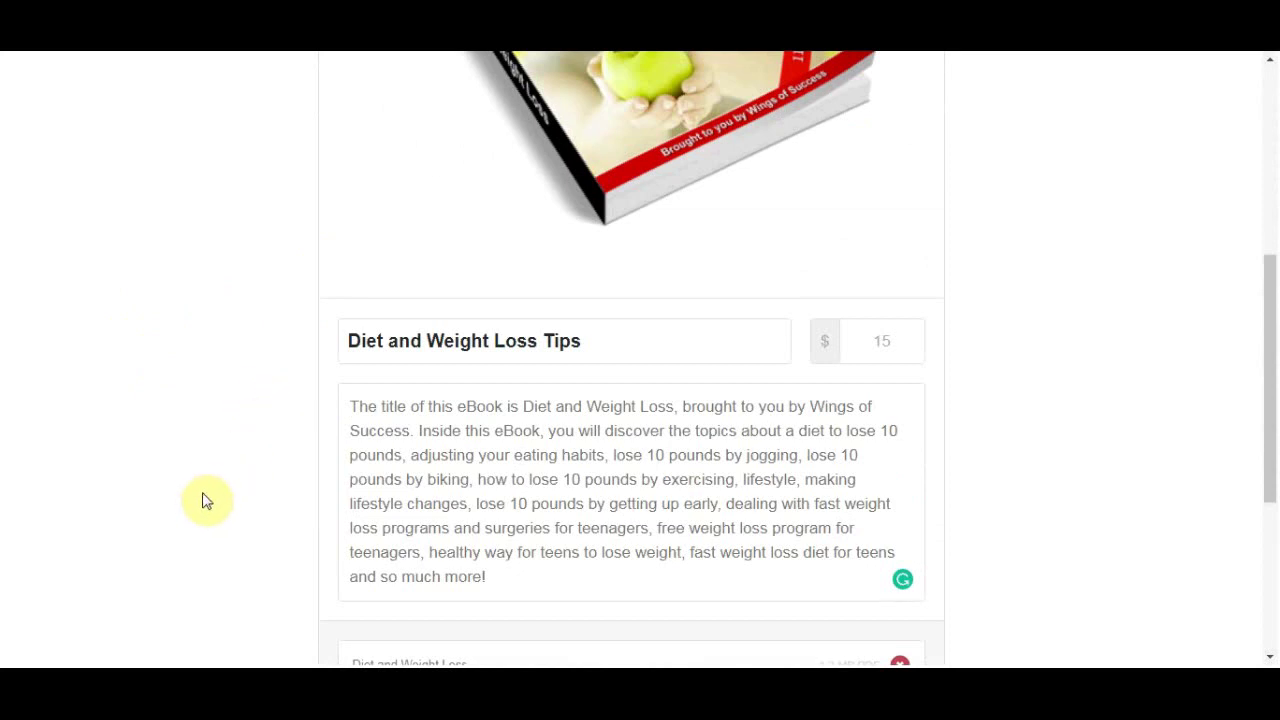
Step: Paste the product's Gumroad link into a new Sticky Note and remove the trailing 'edit#'
right_click(282, 50)
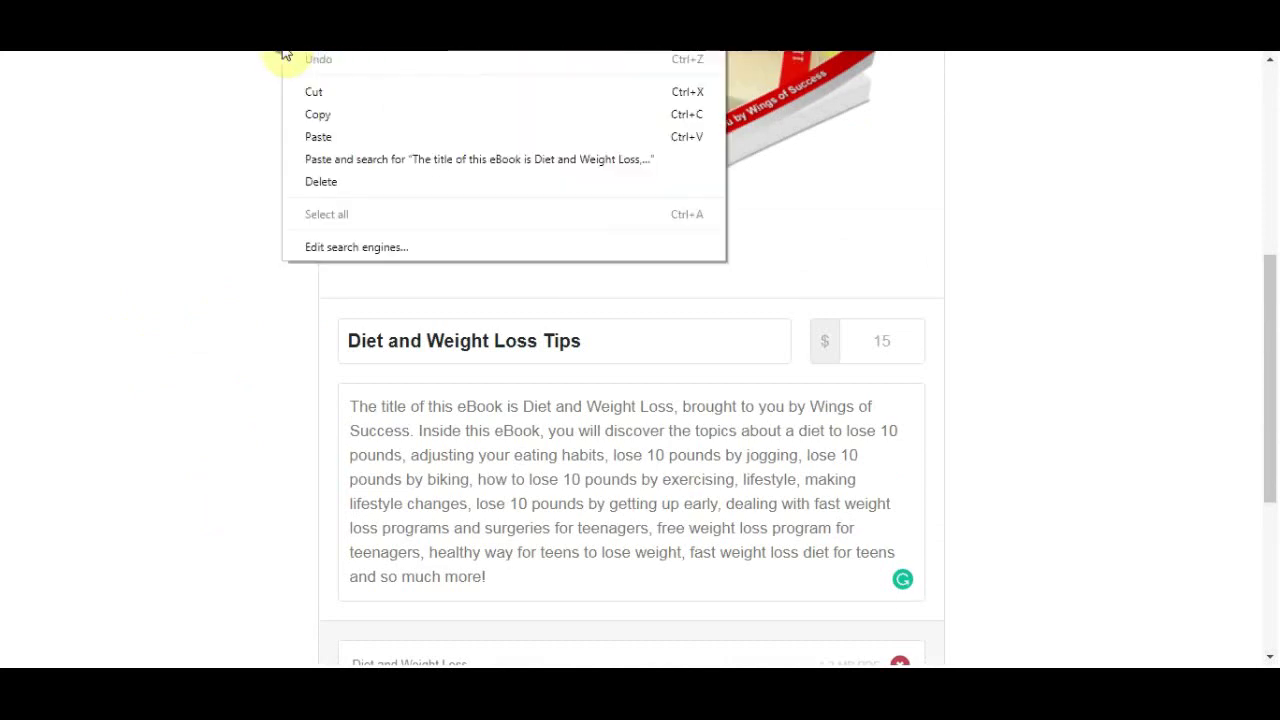
left_click(328, 118)
left_click(22, 663)
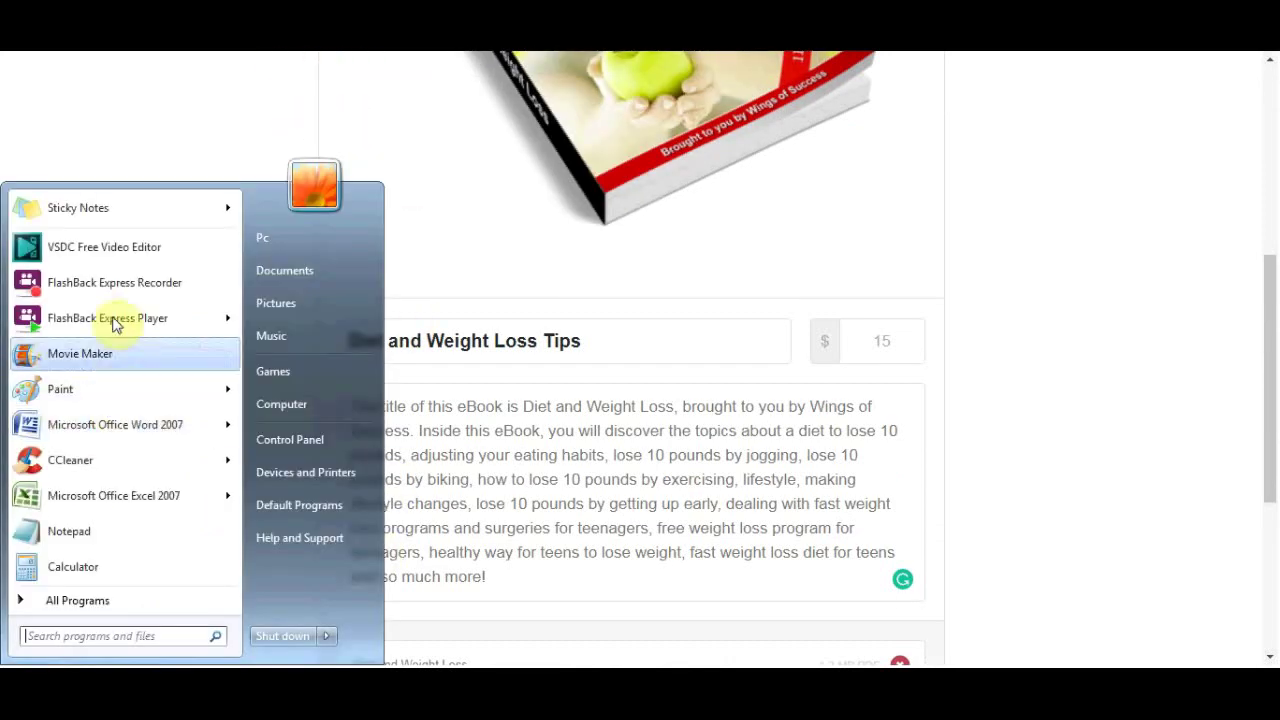
left_click(70, 207)
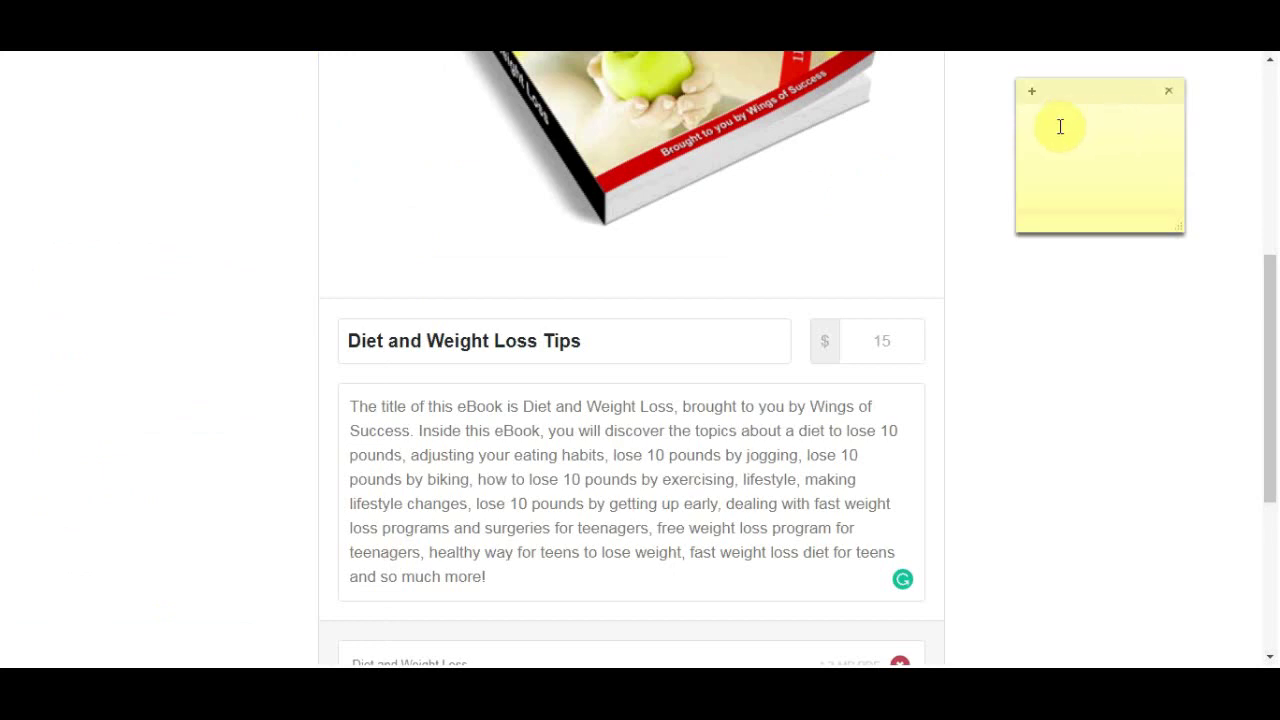
right_click(1058, 125)
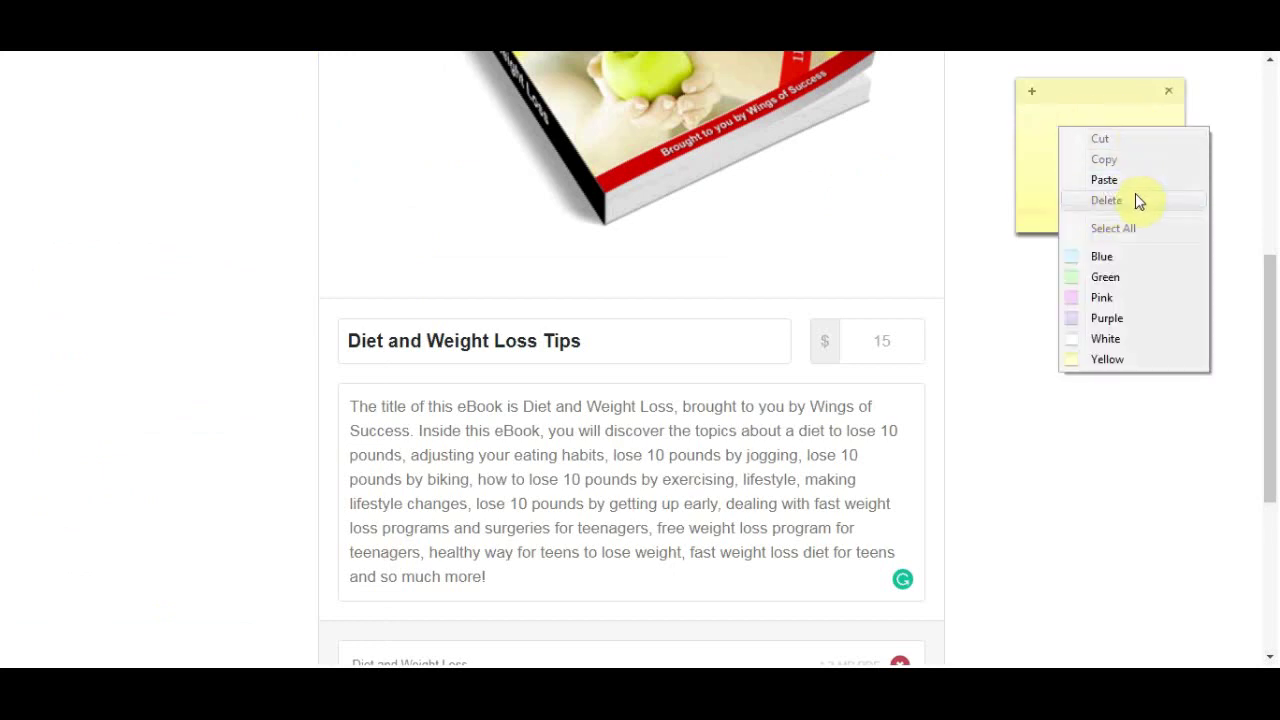
left_click(1104, 179)
left_click_drag(1114, 170, 1160, 145)
key("BackSpace")
left_click(1118, 370)
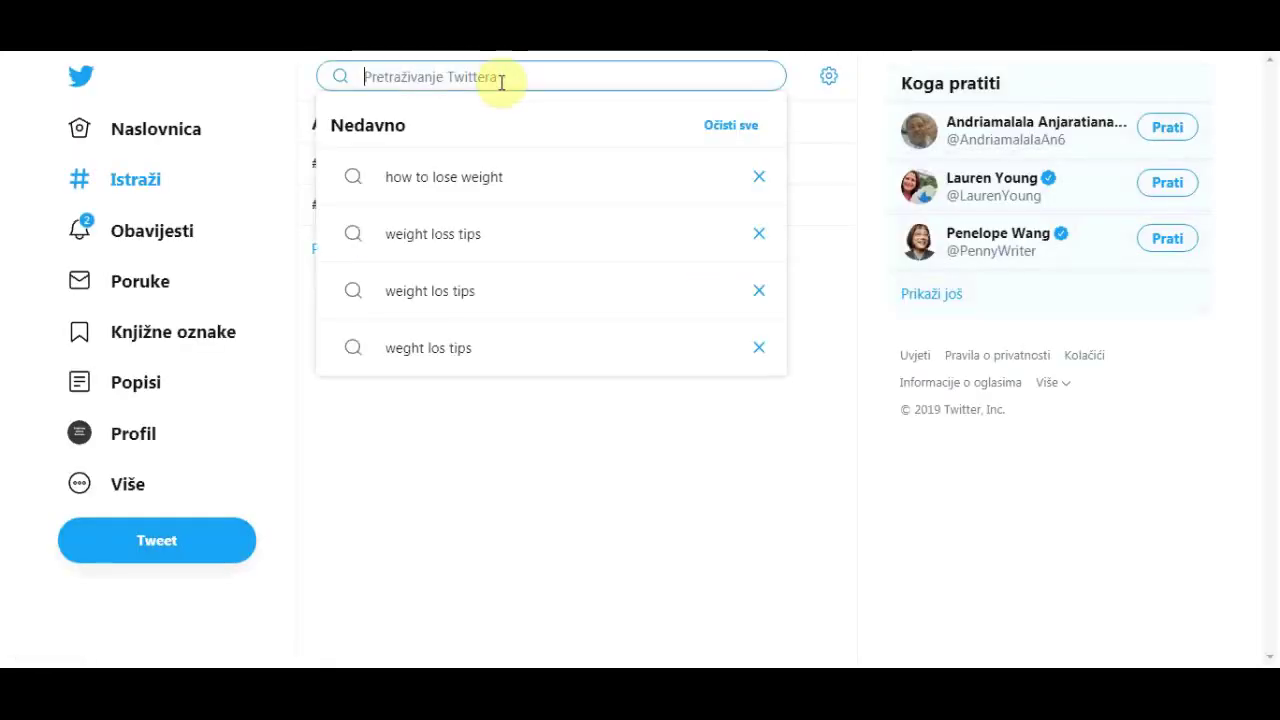
Step: Search Twitter for 'weight loss tips' and scroll through the resulting tweets
type("weig")
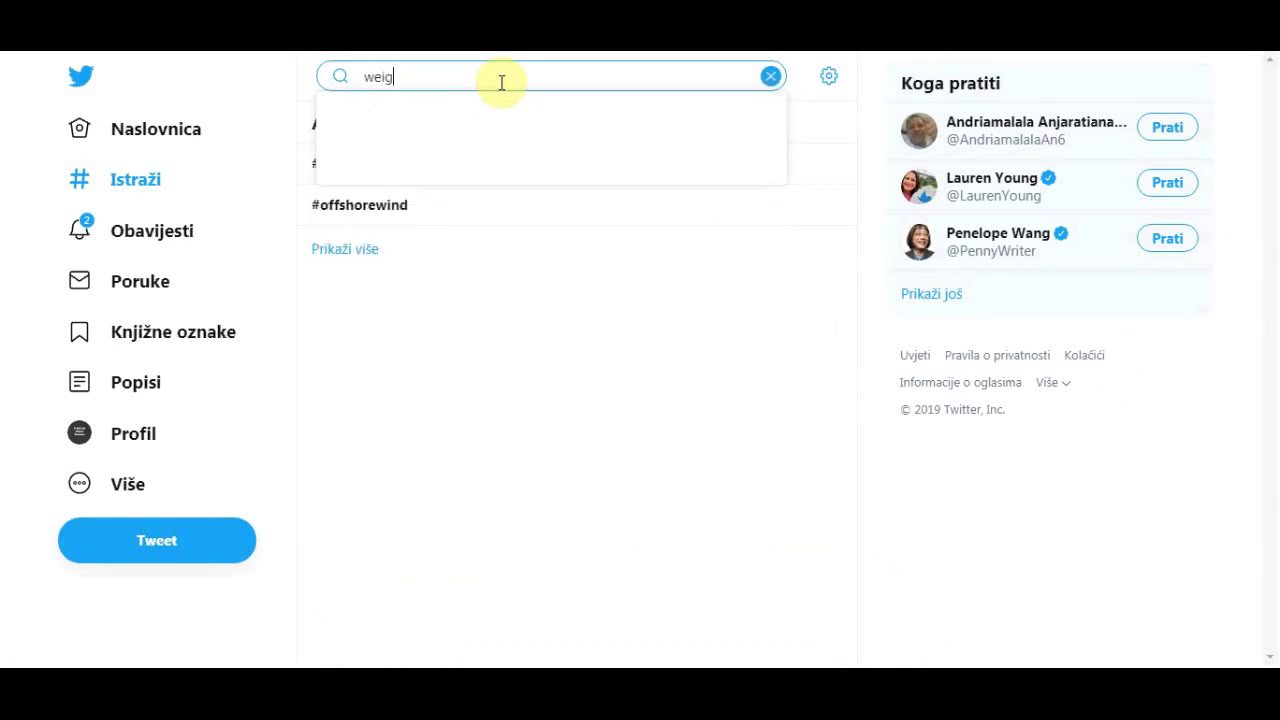
type("ht lo")
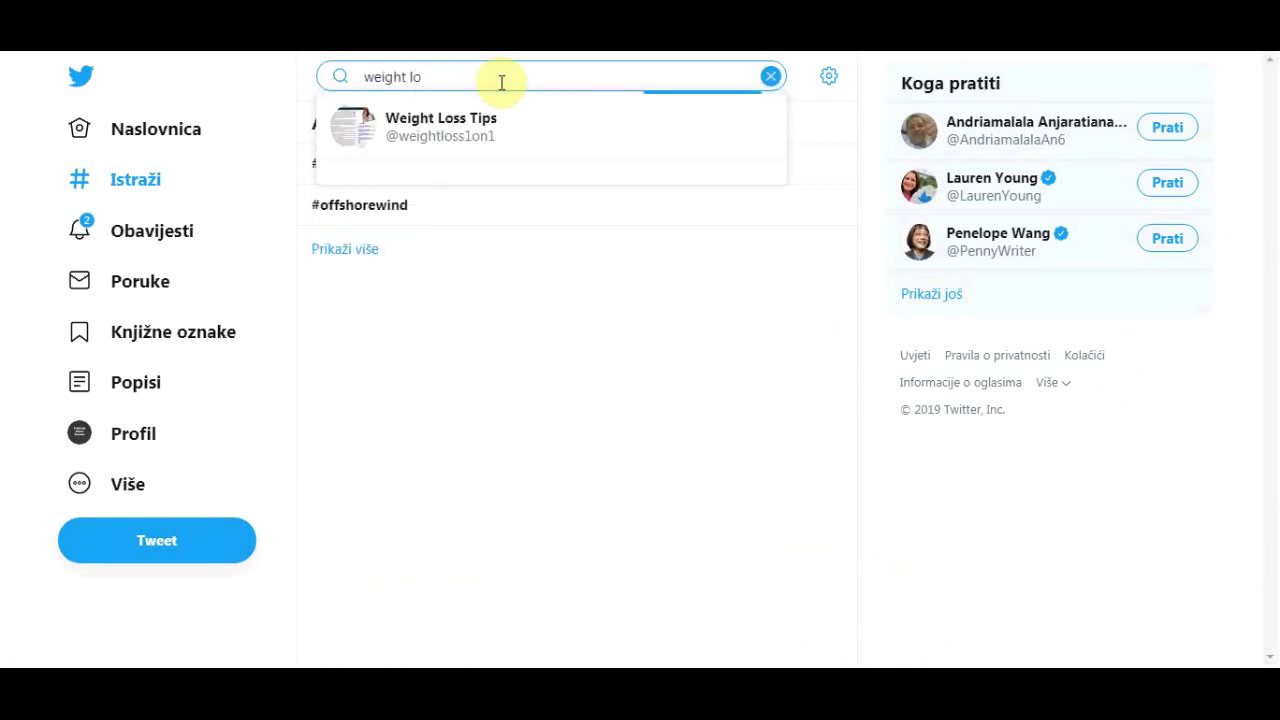
type("ss tip")
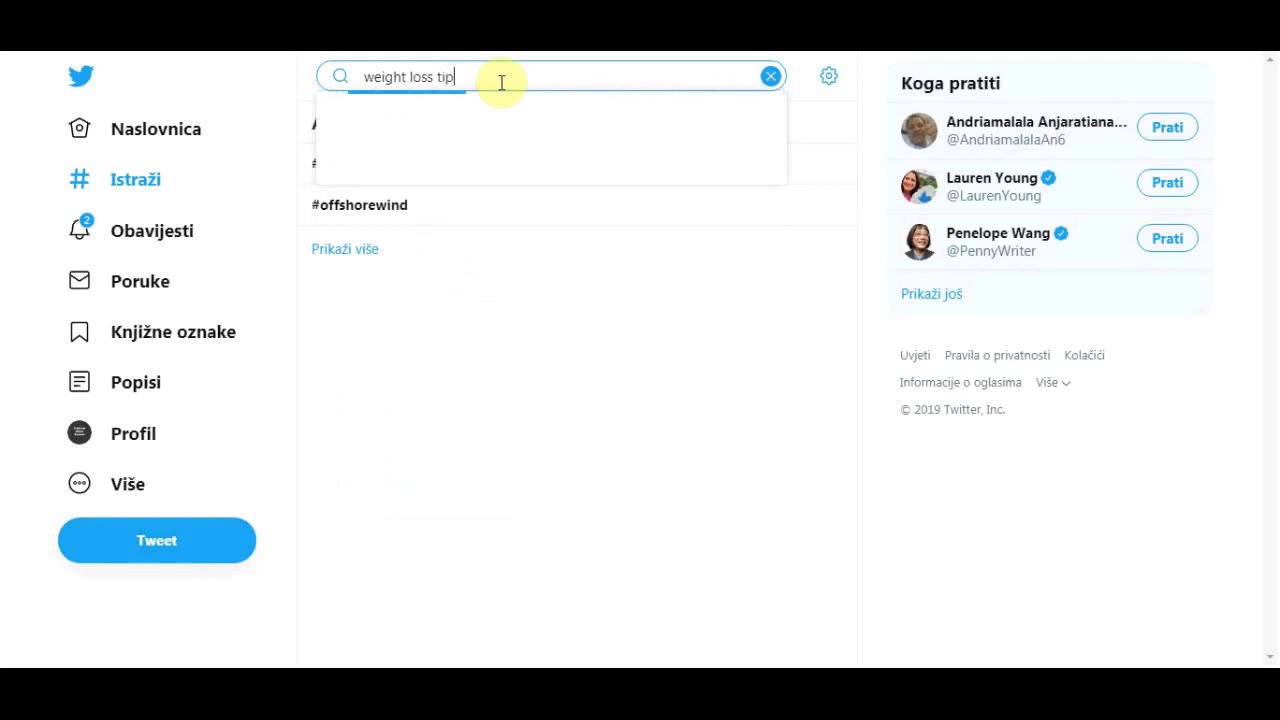
type("s")
key("Return")
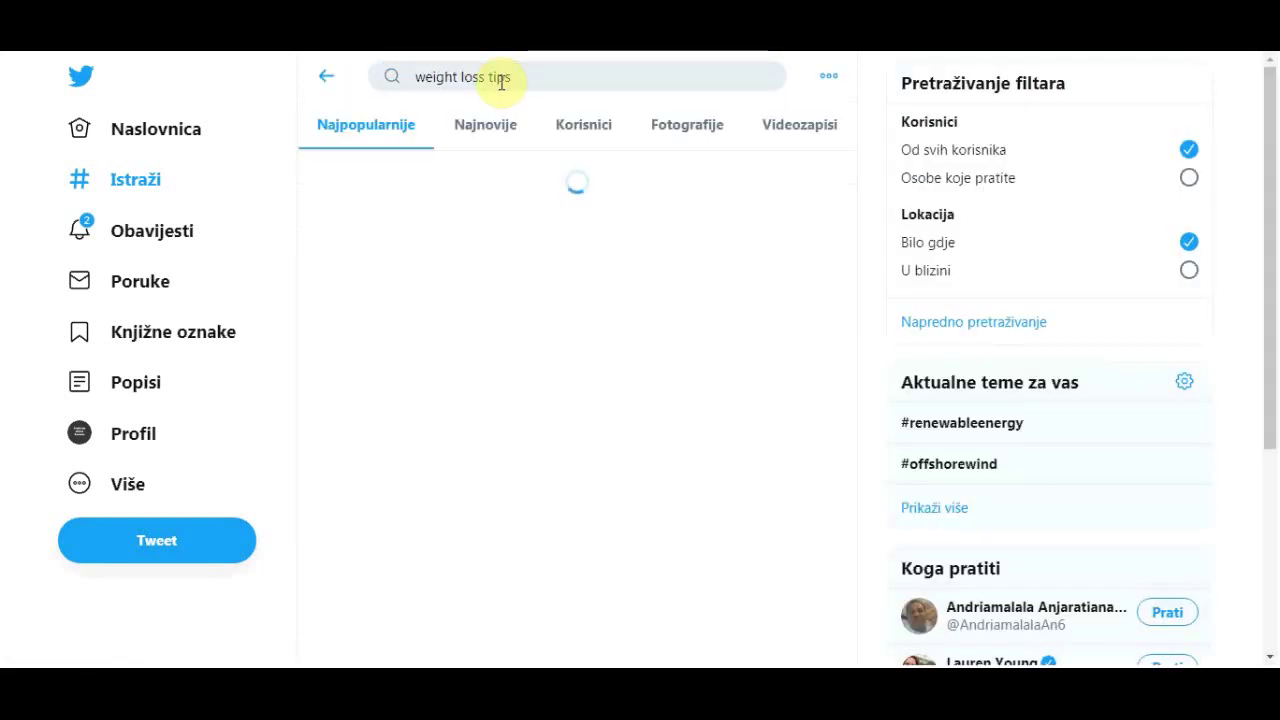
scroll(680, 420, "down", 1)
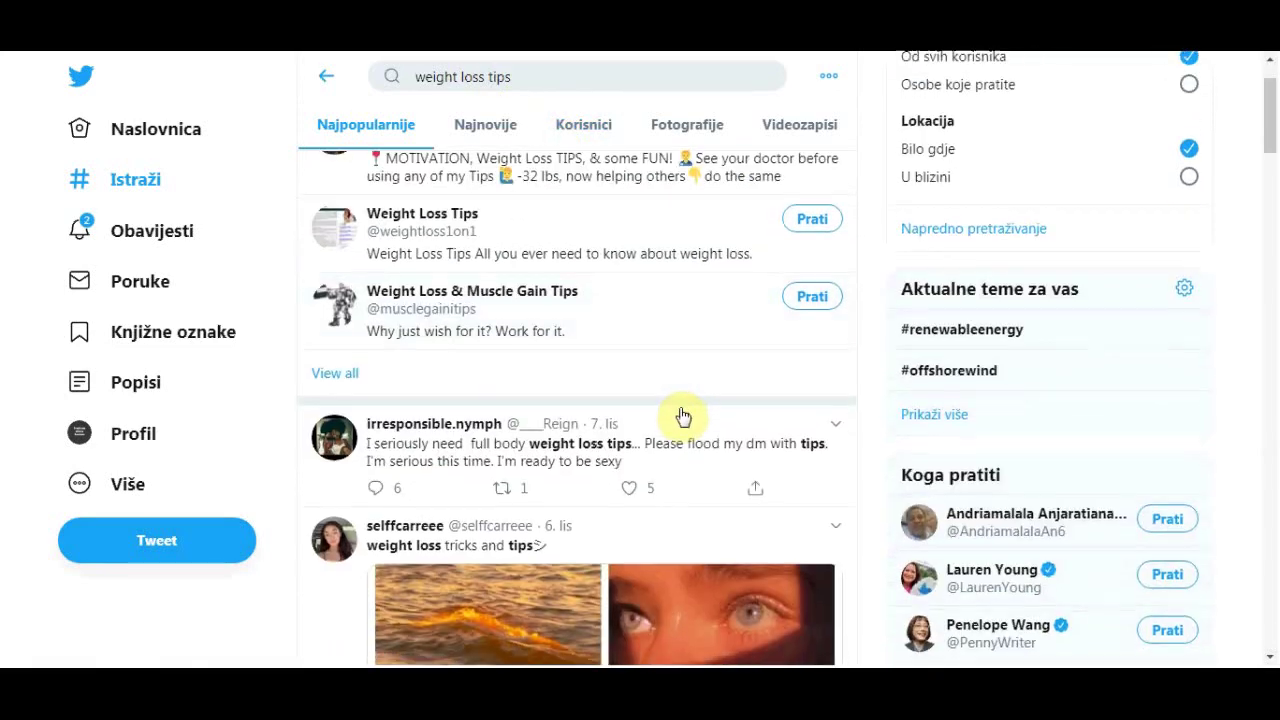
scroll(683, 417, "down", 5)
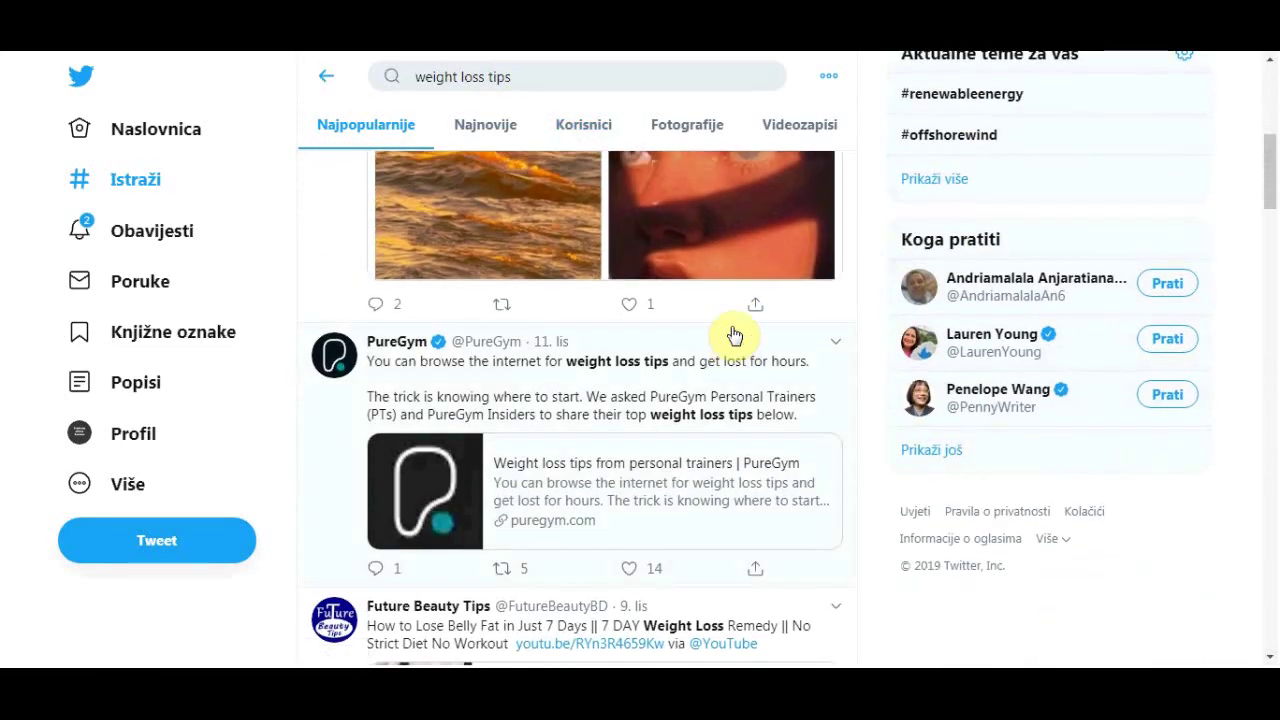
scroll(734, 335, "down", 1)
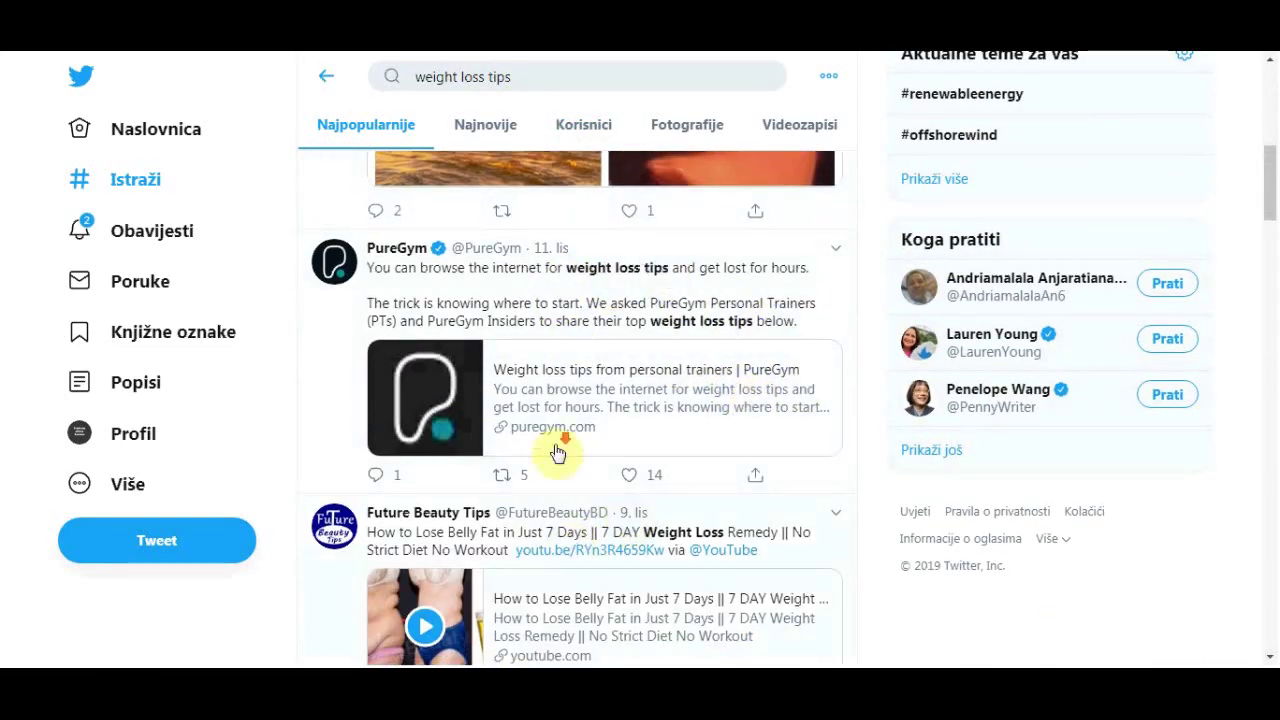
scroll(590, 430, "down", 2)
scroll(620, 370, "down", 3)
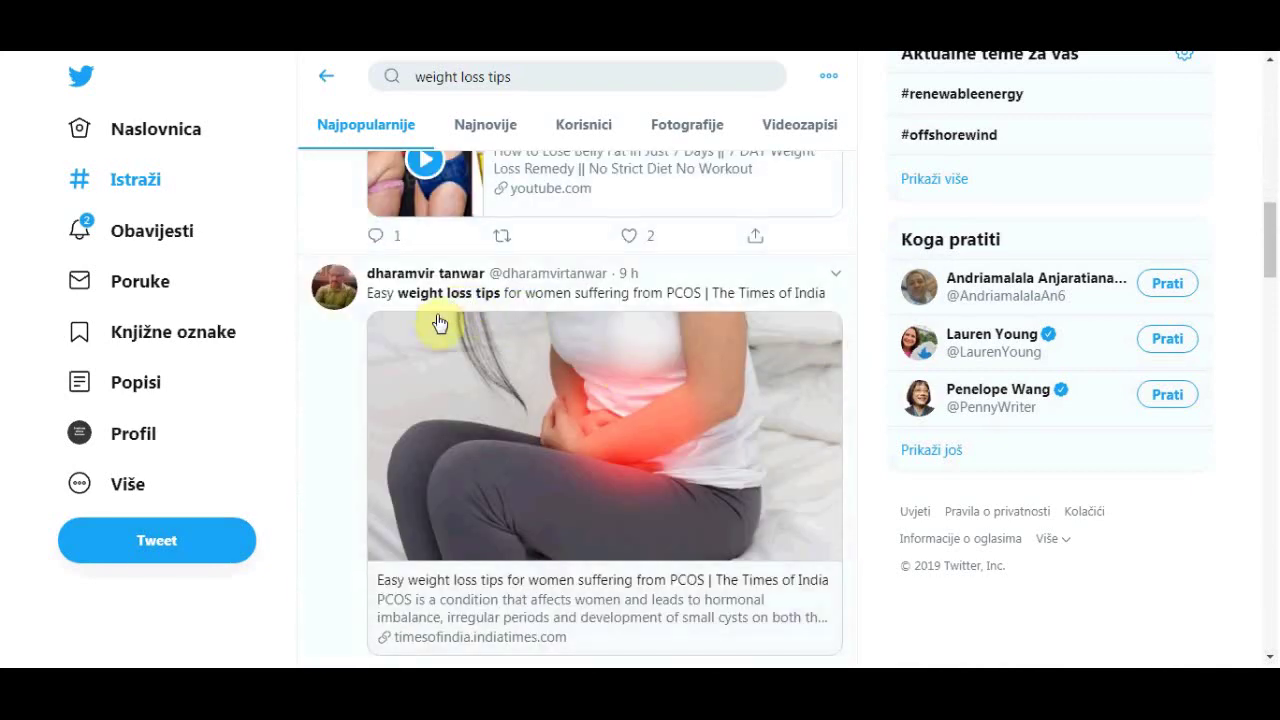
scroll(440, 322, "down", 5)
scroll(600, 280, "down", 4)
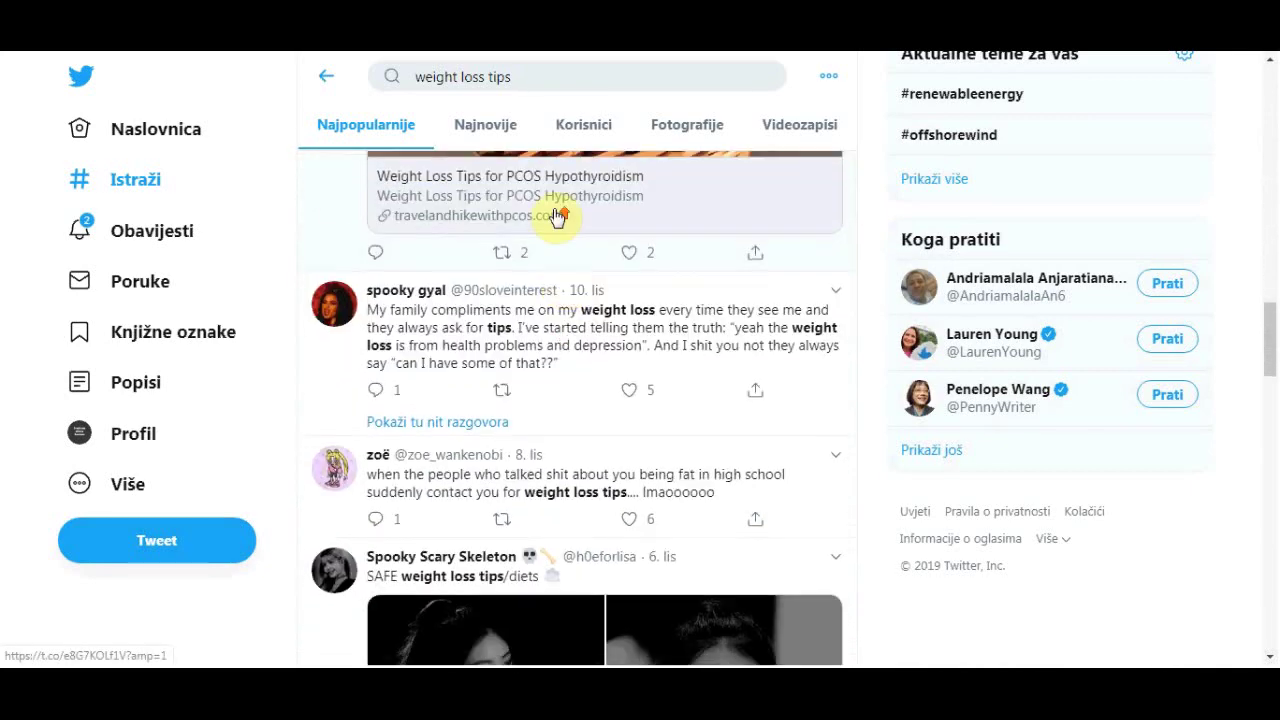
scroll(530, 205, "up", 4)
left_click(398, 86)
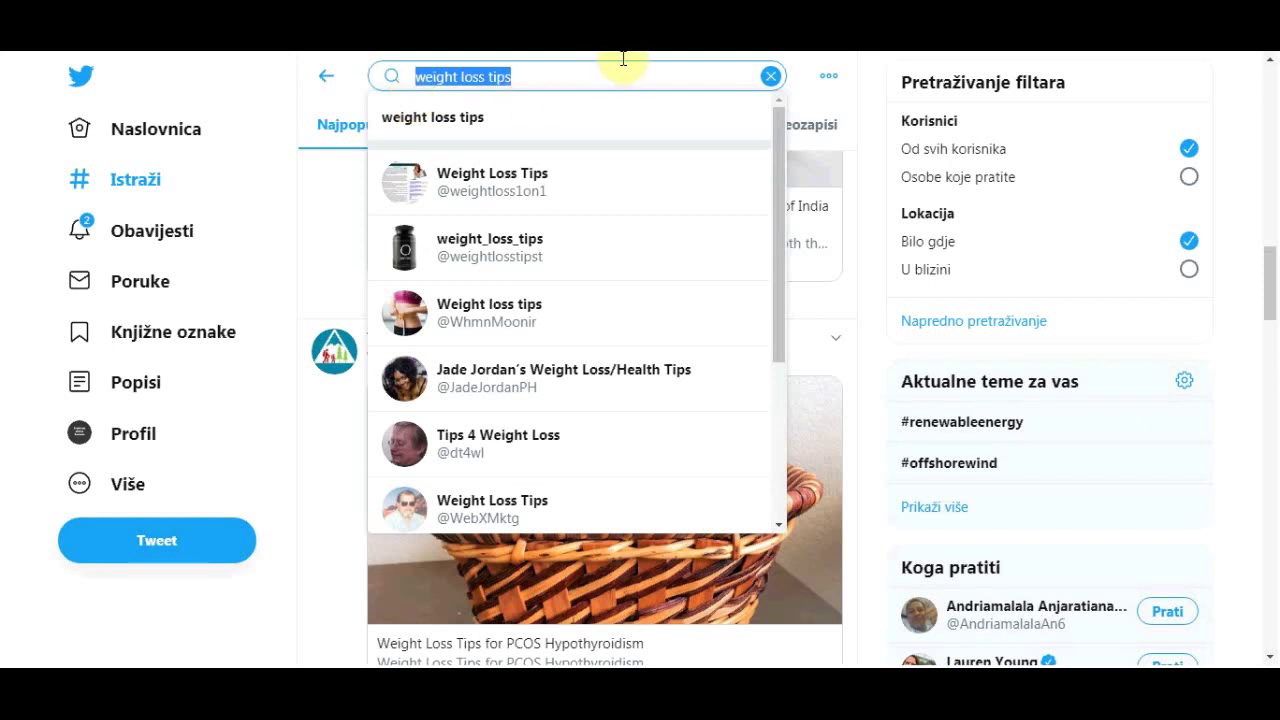
Step: Search Twitter for 'how to lose weight' and scroll through the results
type("how to")
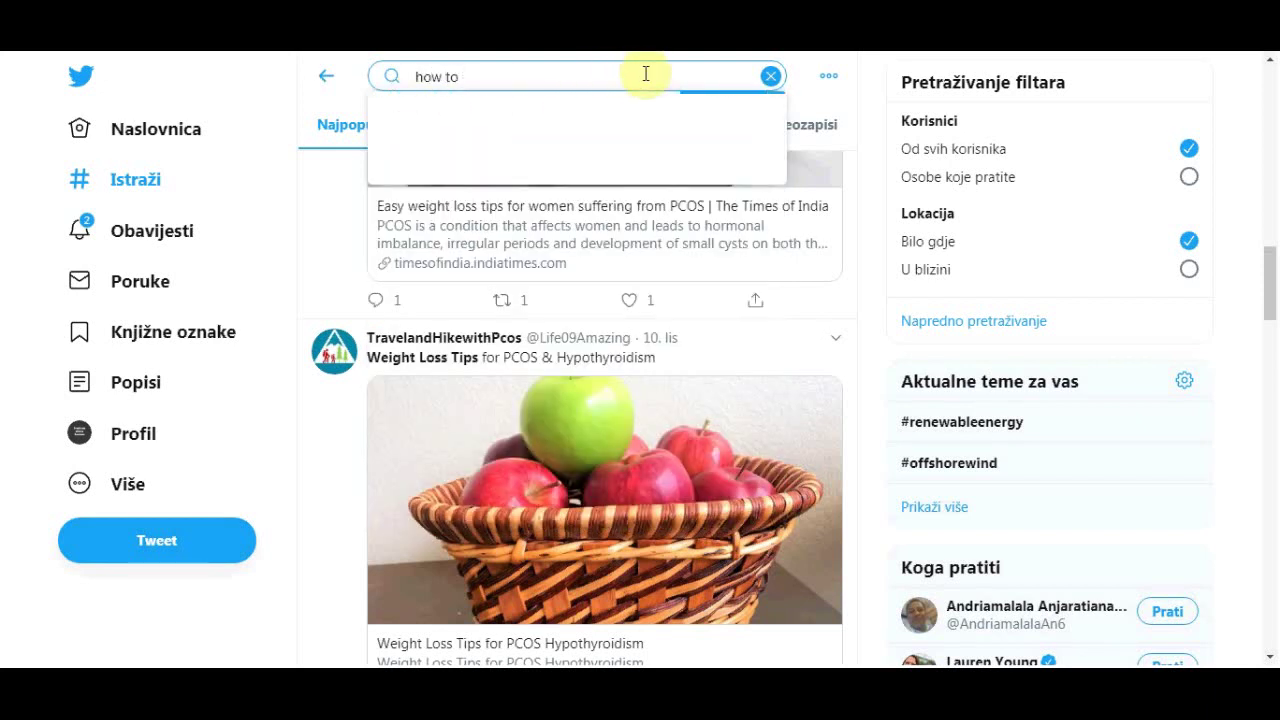
type(" lose weight")
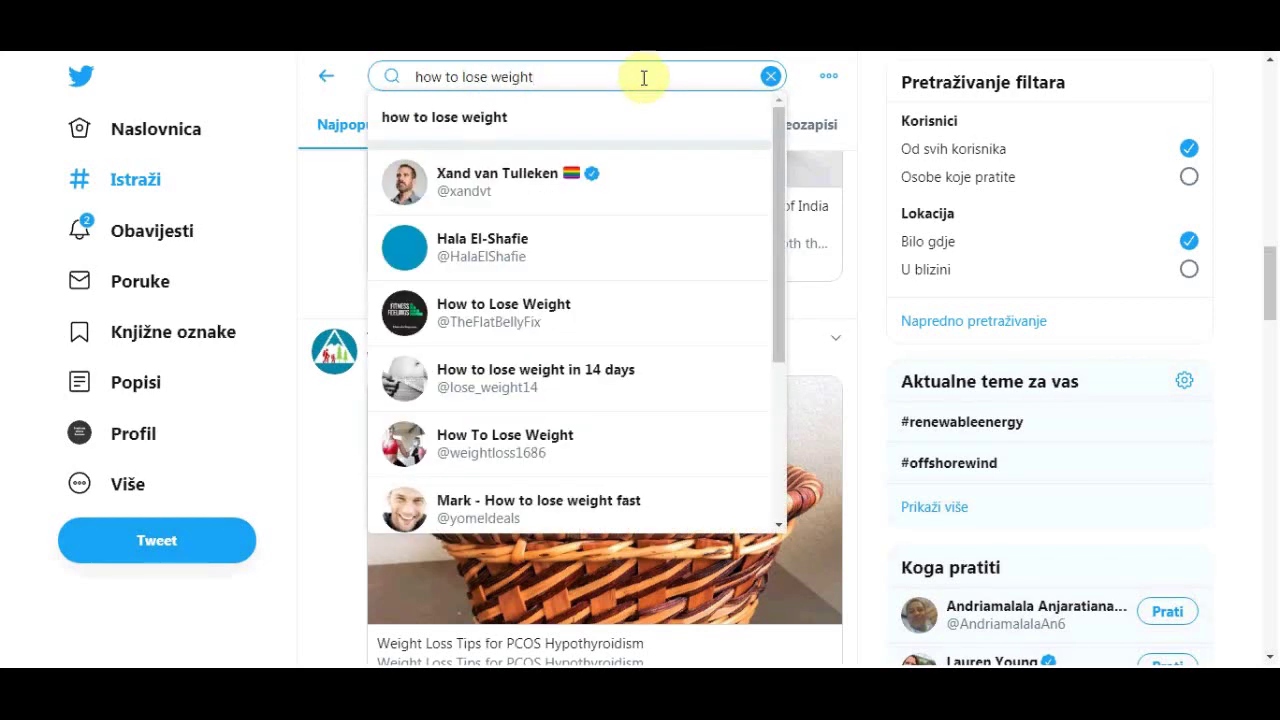
key("Return")
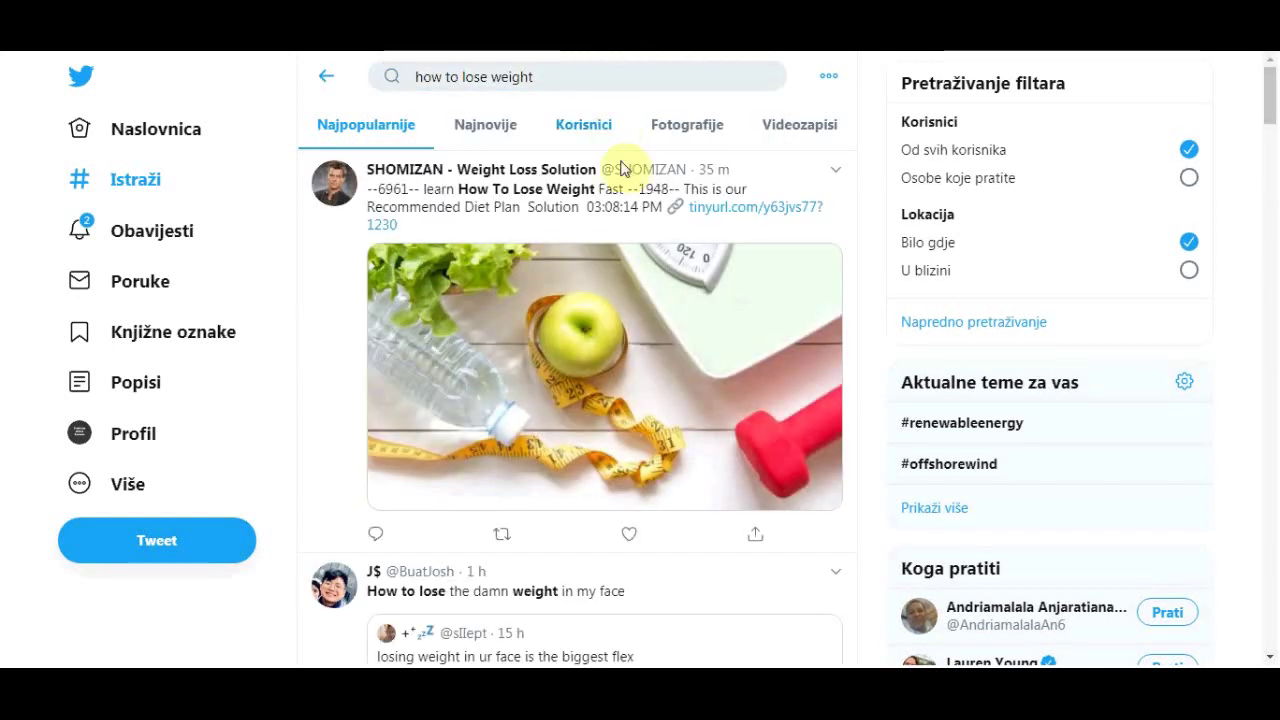
scroll(553, 350, "down", 1)
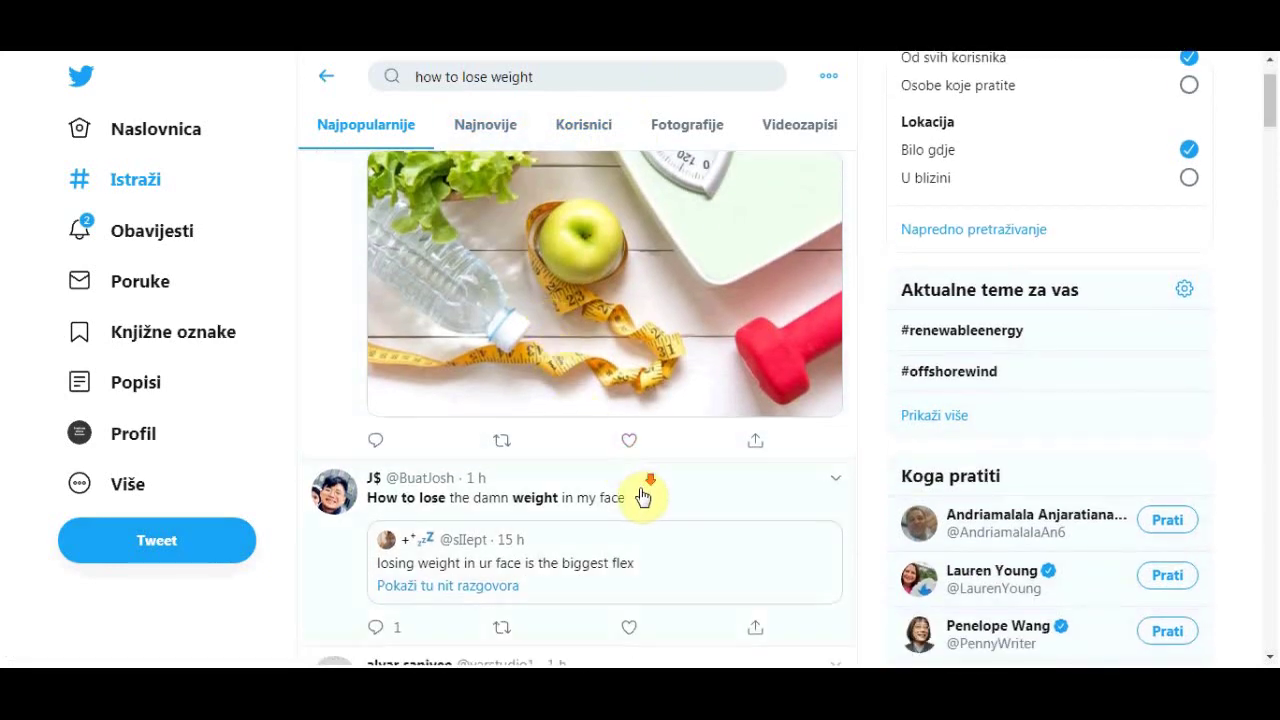
scroll(686, 443, "down", 3)
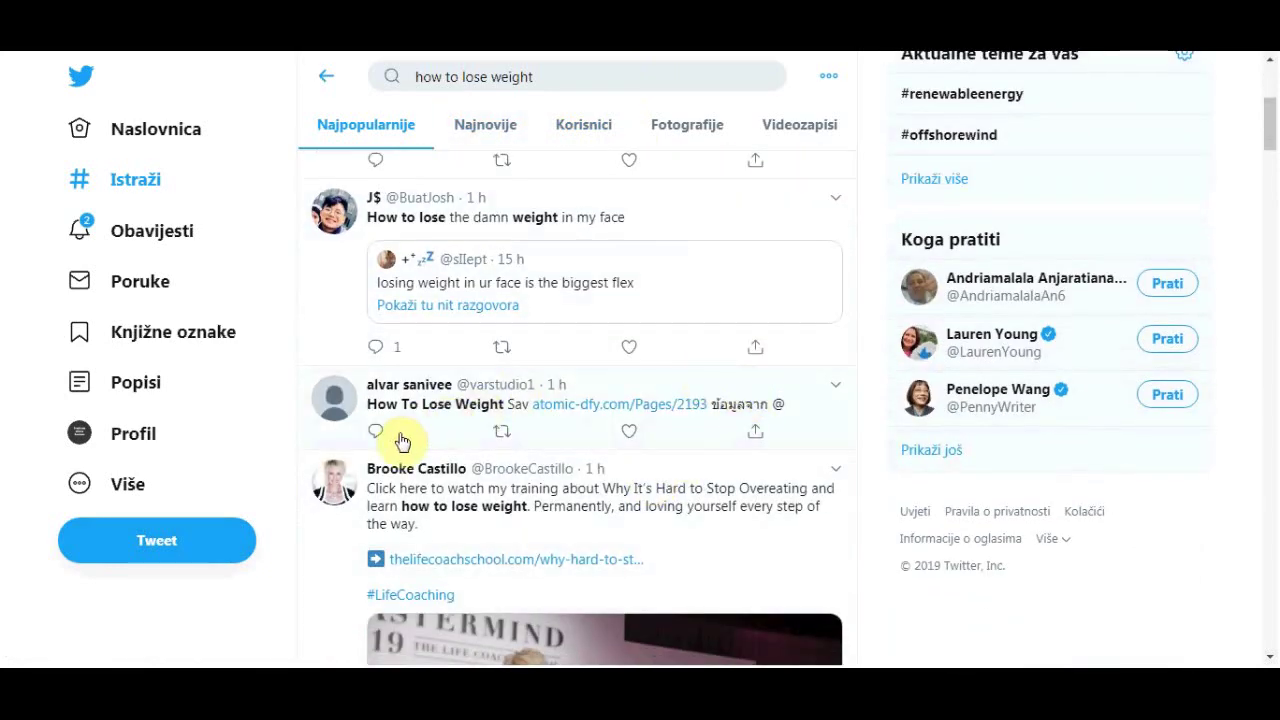
scroll(623, 484, "down", 8)
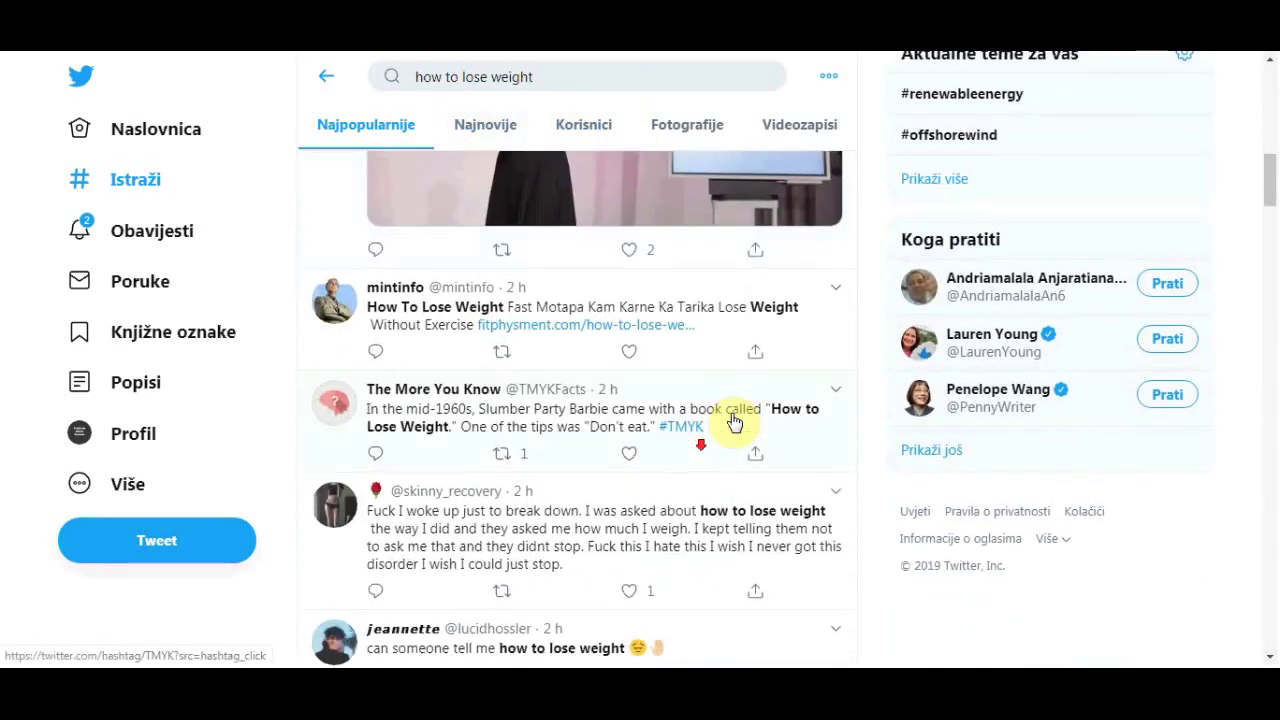
scroll(600, 360, "down", 2)
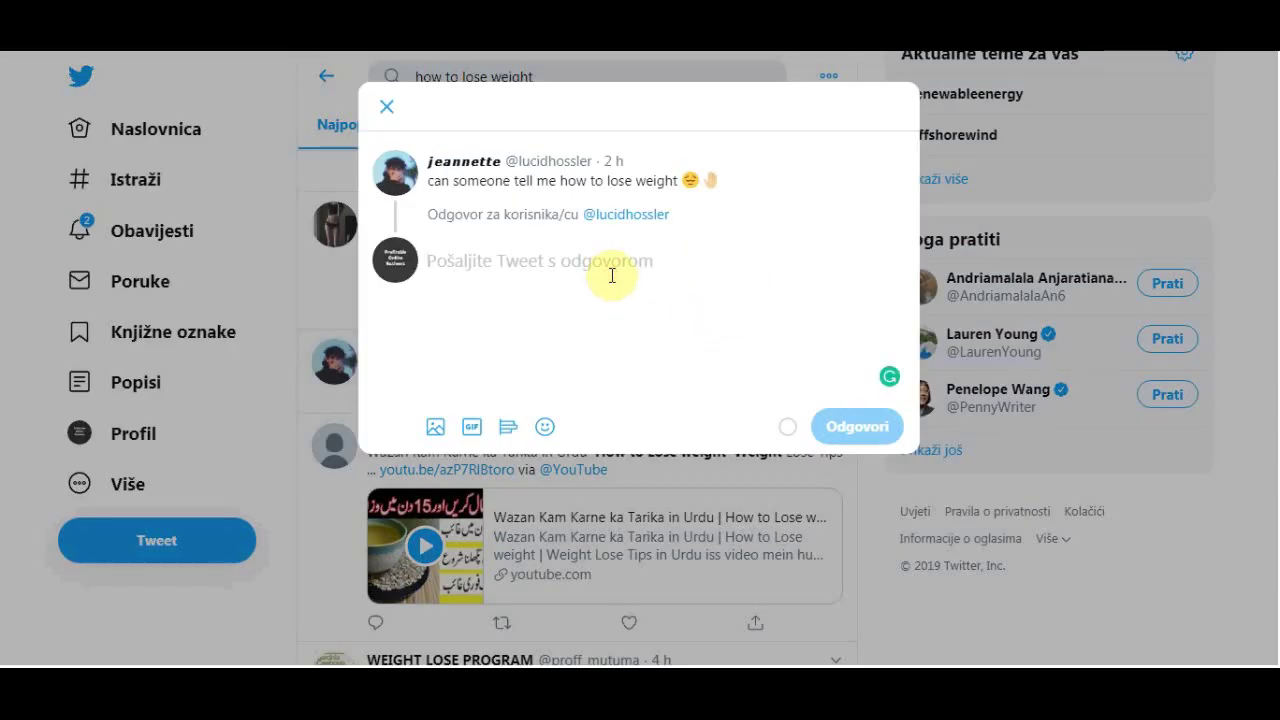
Step: Type 'Check this ebook out' in the reply and copy the Gumroad link from the note
type("Check this ebook out")
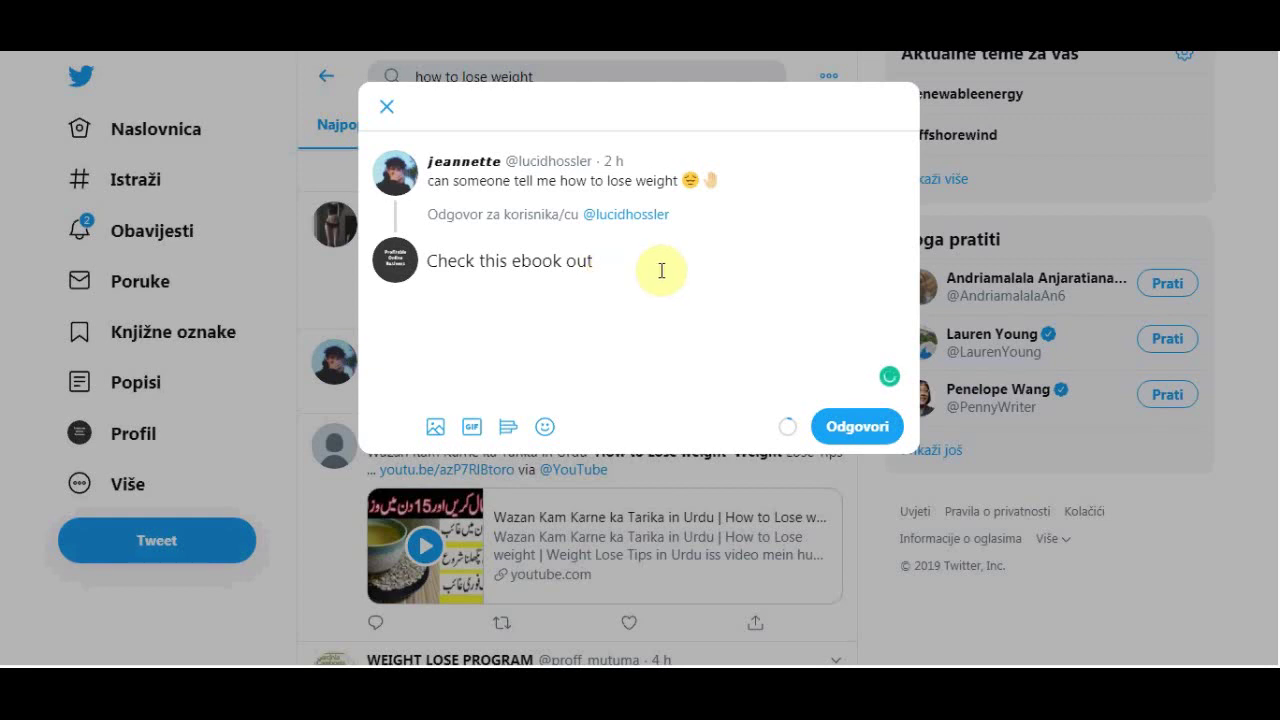
key("alt+Tab")
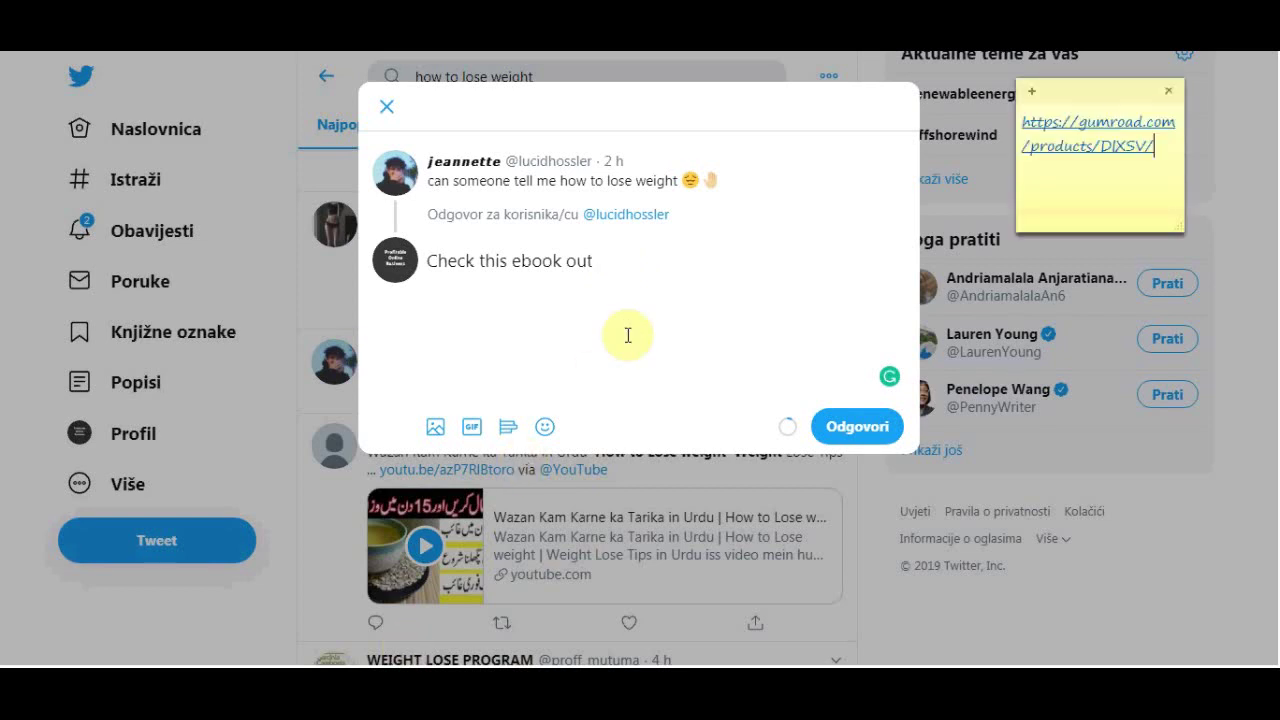
left_click_drag(1151, 161, 1003, 118)
right_click(1124, 153)
left_click(1176, 166)
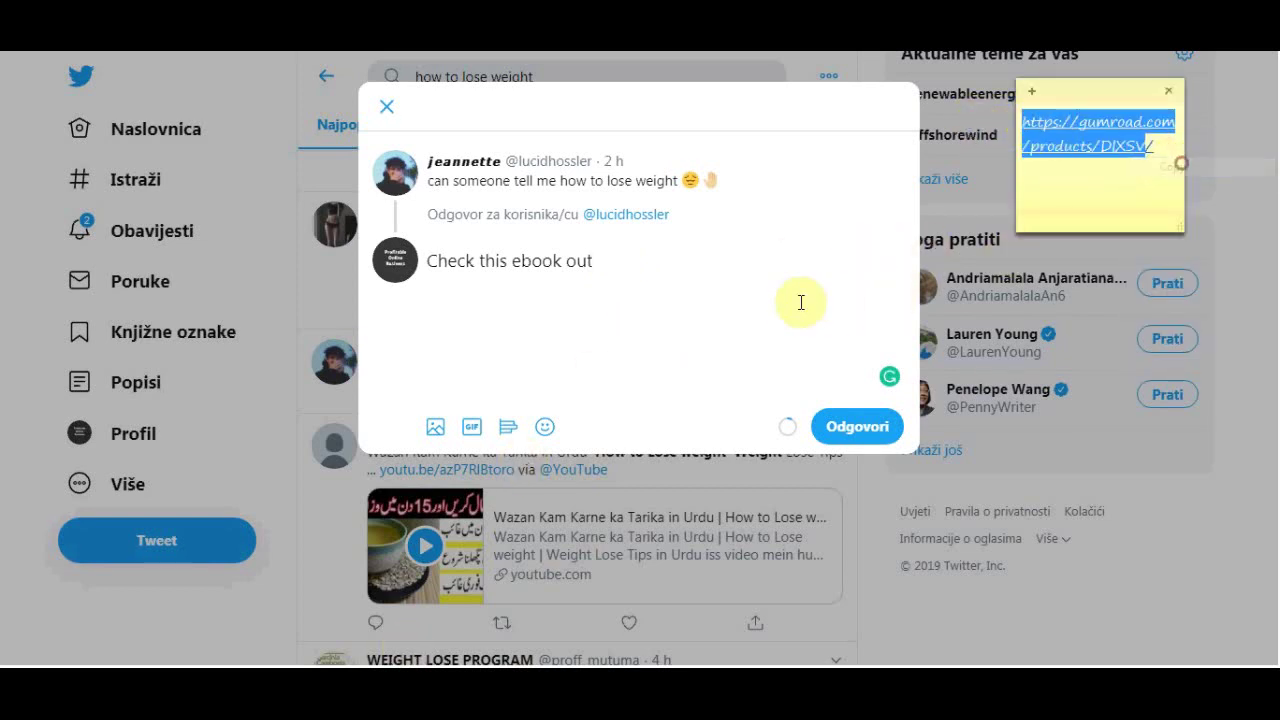
Step: Paste the Gumroad product link into the reply after 'Check this ebook out'
left_click(800, 301)
right_click(731, 298)
left_click(789, 409)
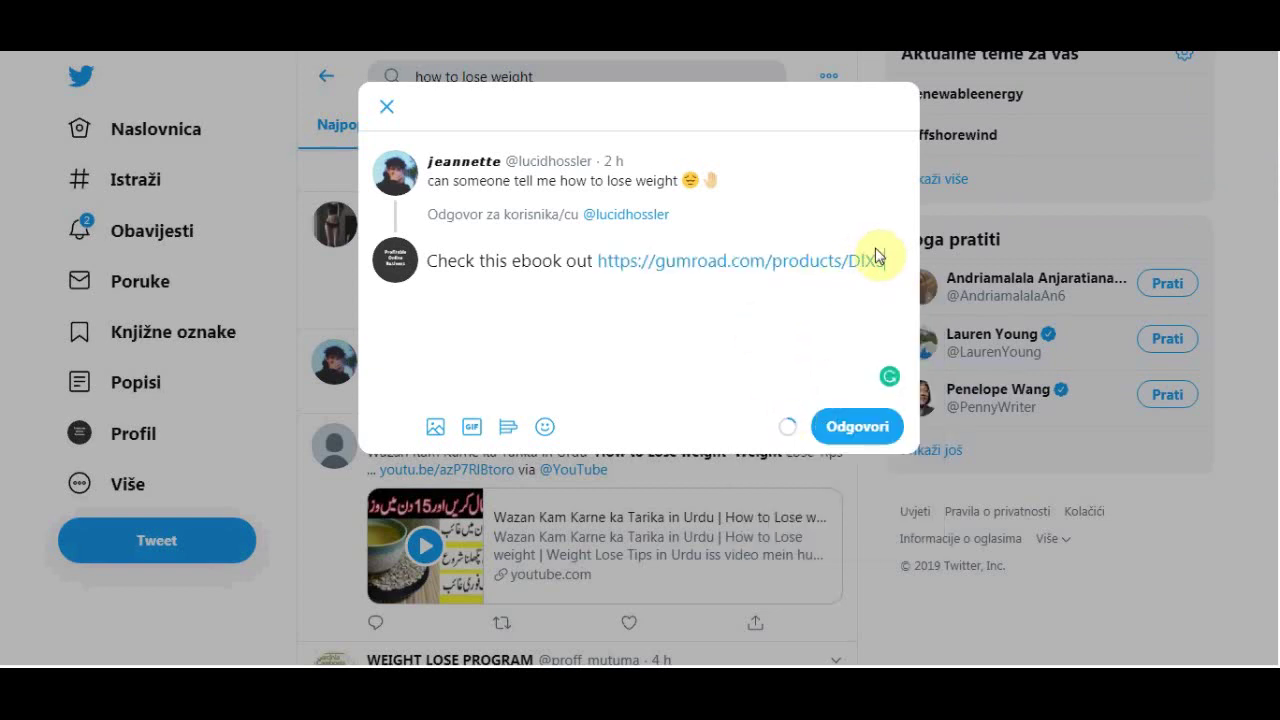
left_click_drag(891, 251, 596, 272)
right_click(598, 270)
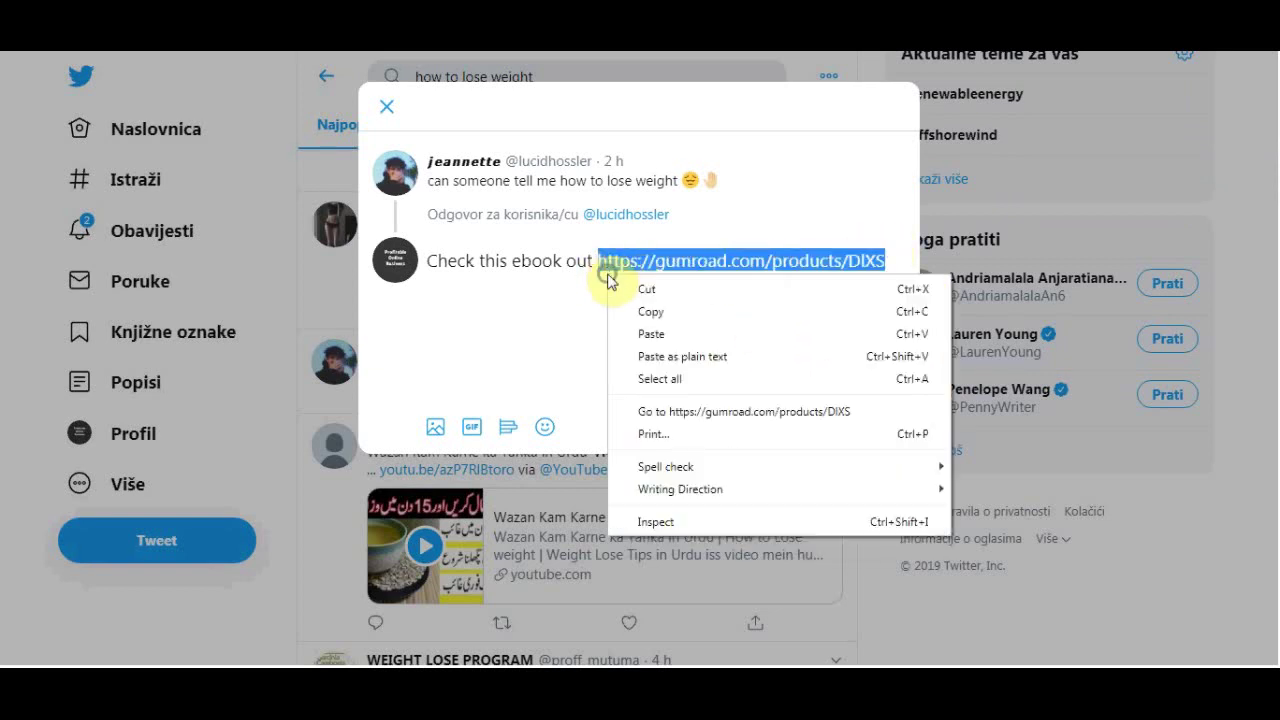
left_click(650, 336)
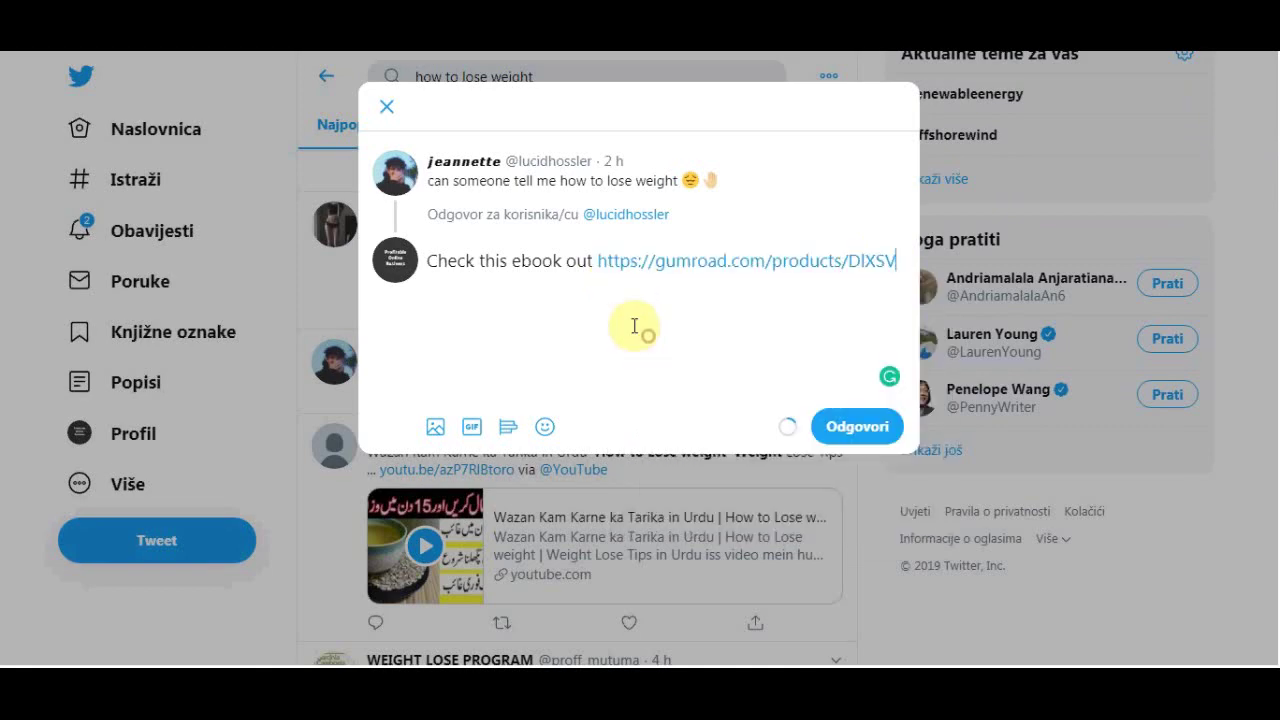
left_click(435, 427)
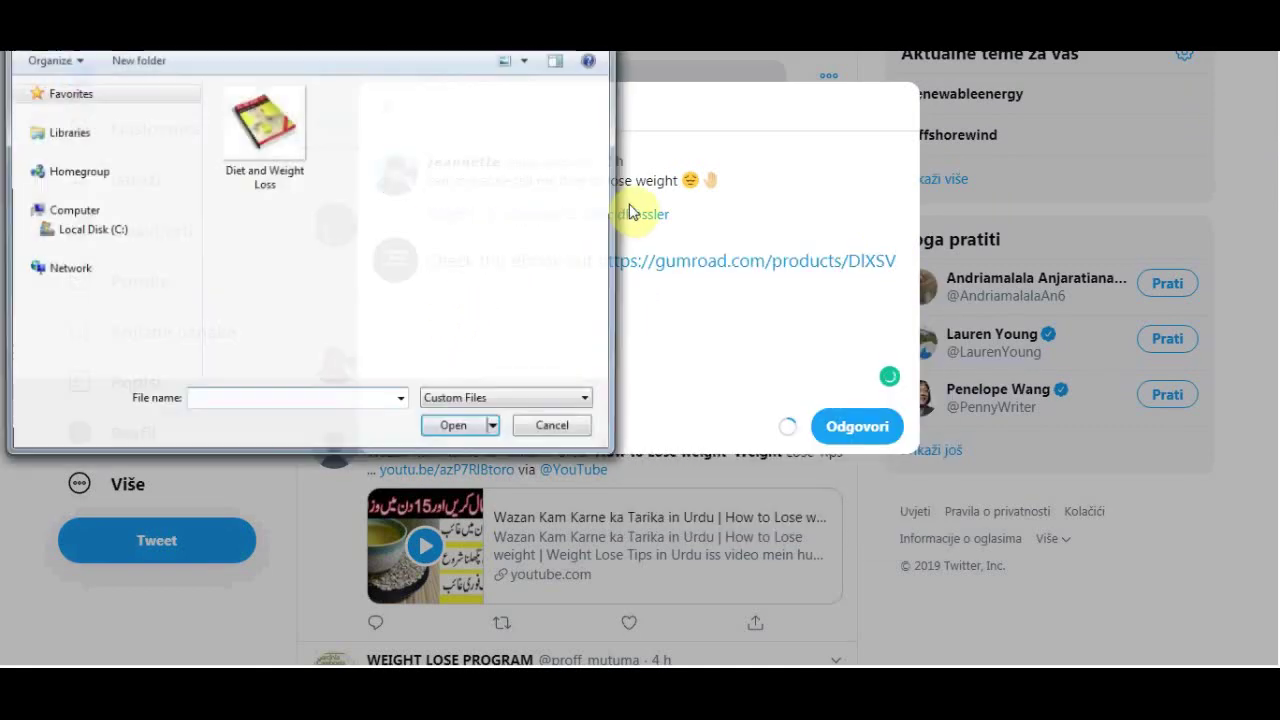
Step: Skip the image and search the reply's GIFs for 'weight loss'
key("Escape")
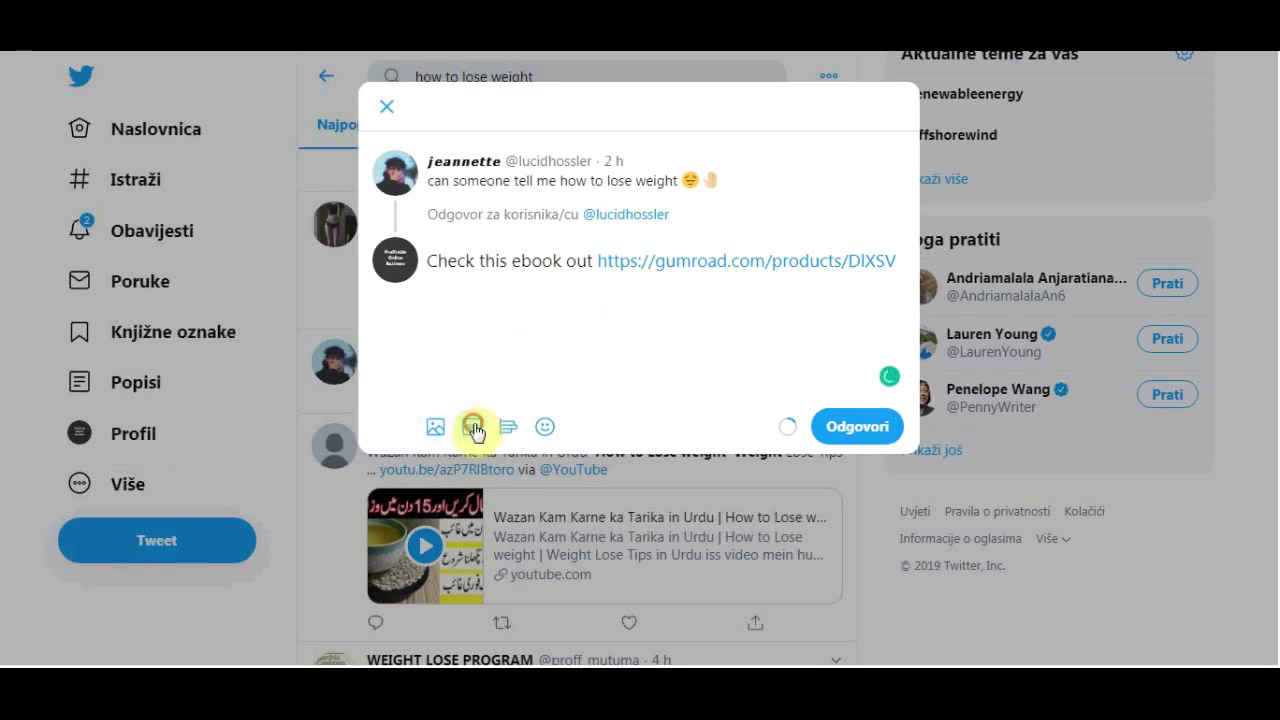
left_click(471, 424)
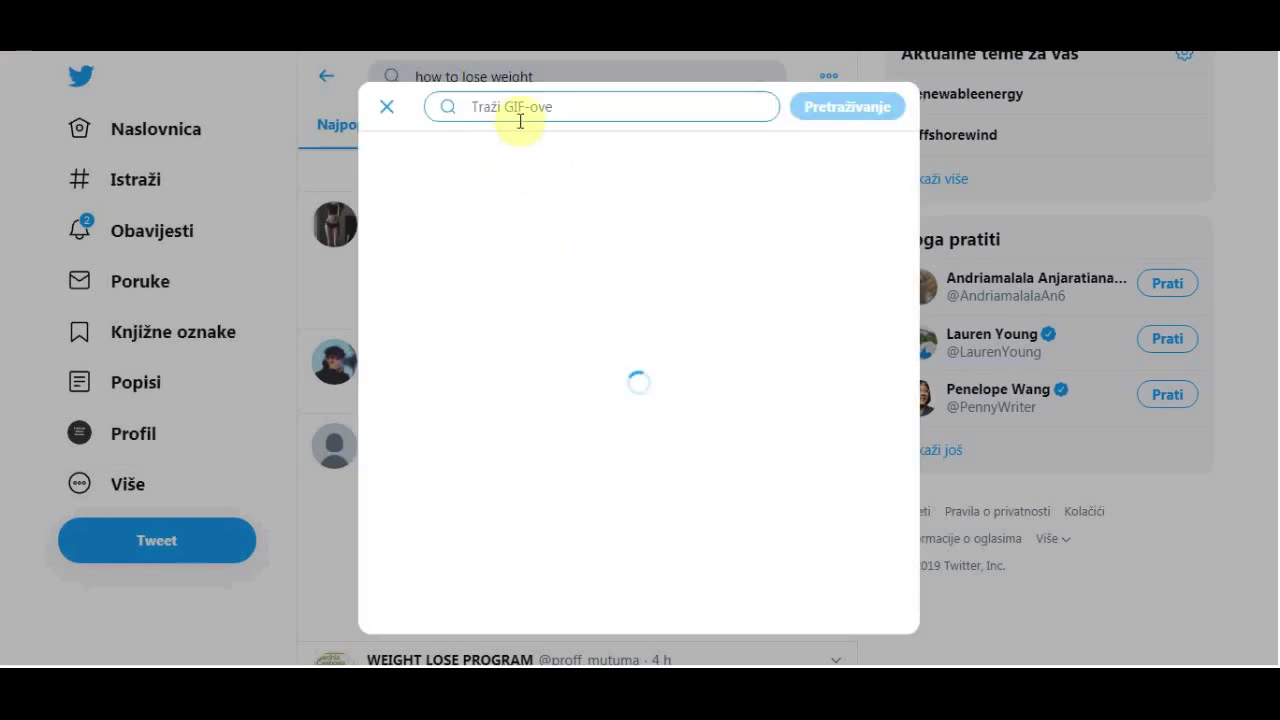
type("weight loss")
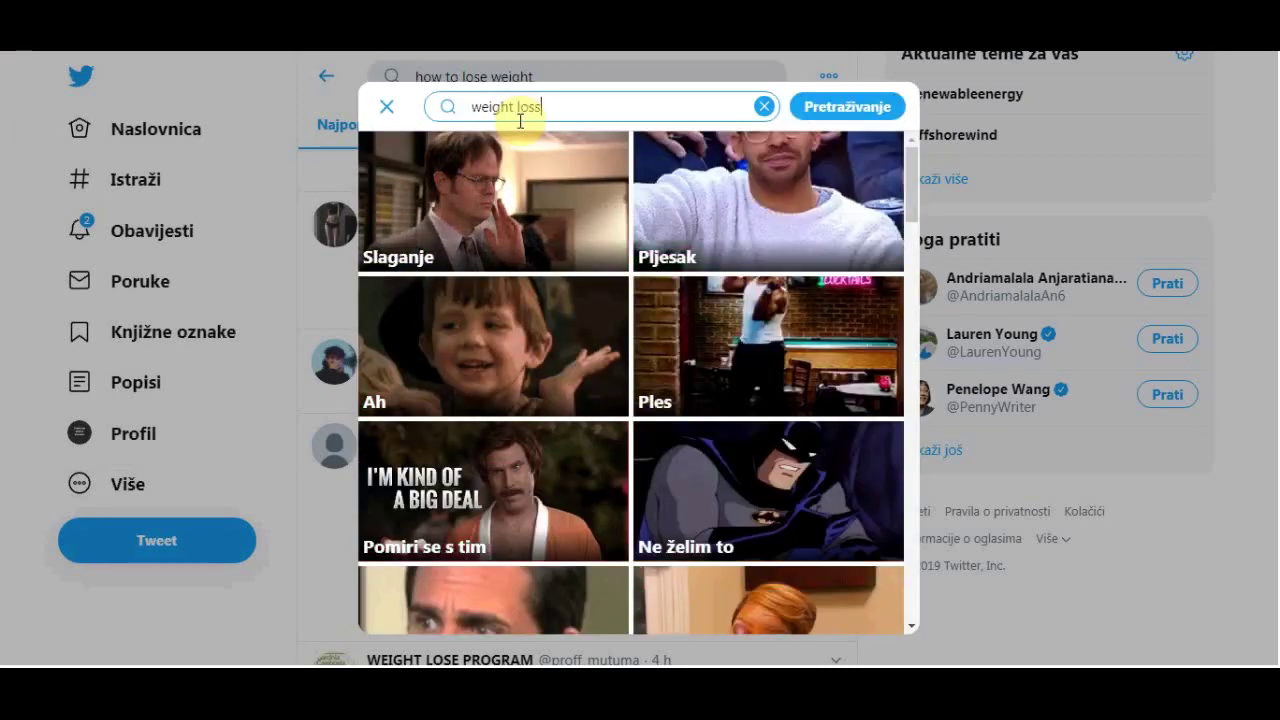
key("Return")
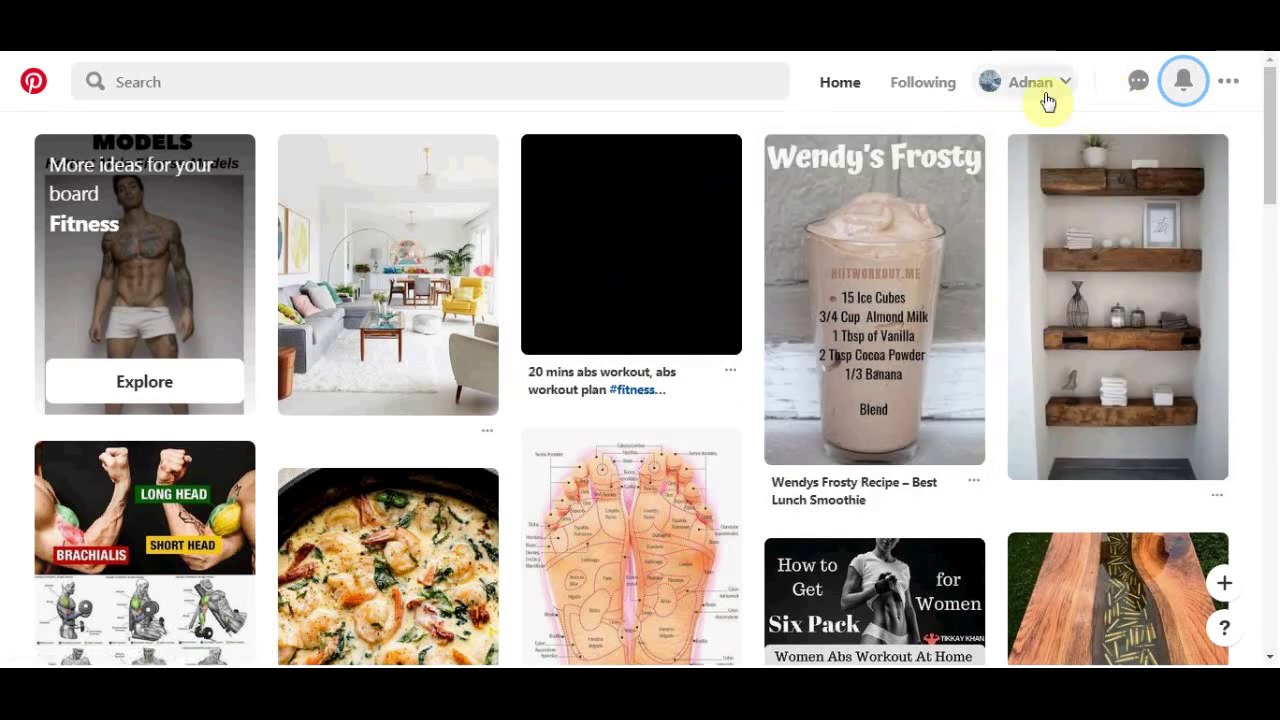
Step: From your Pinterest profile page, open a blank Create Pin form
left_click(998, 90)
left_click(1066, 194)
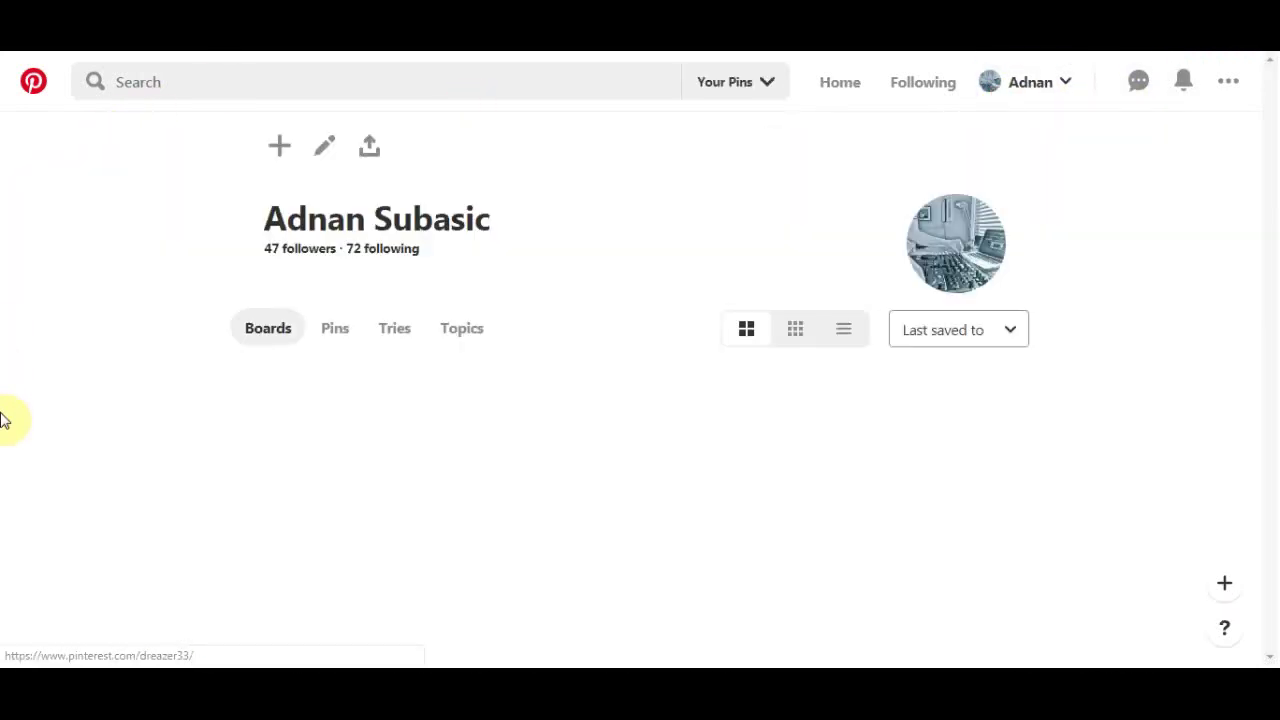
left_click(280, 146)
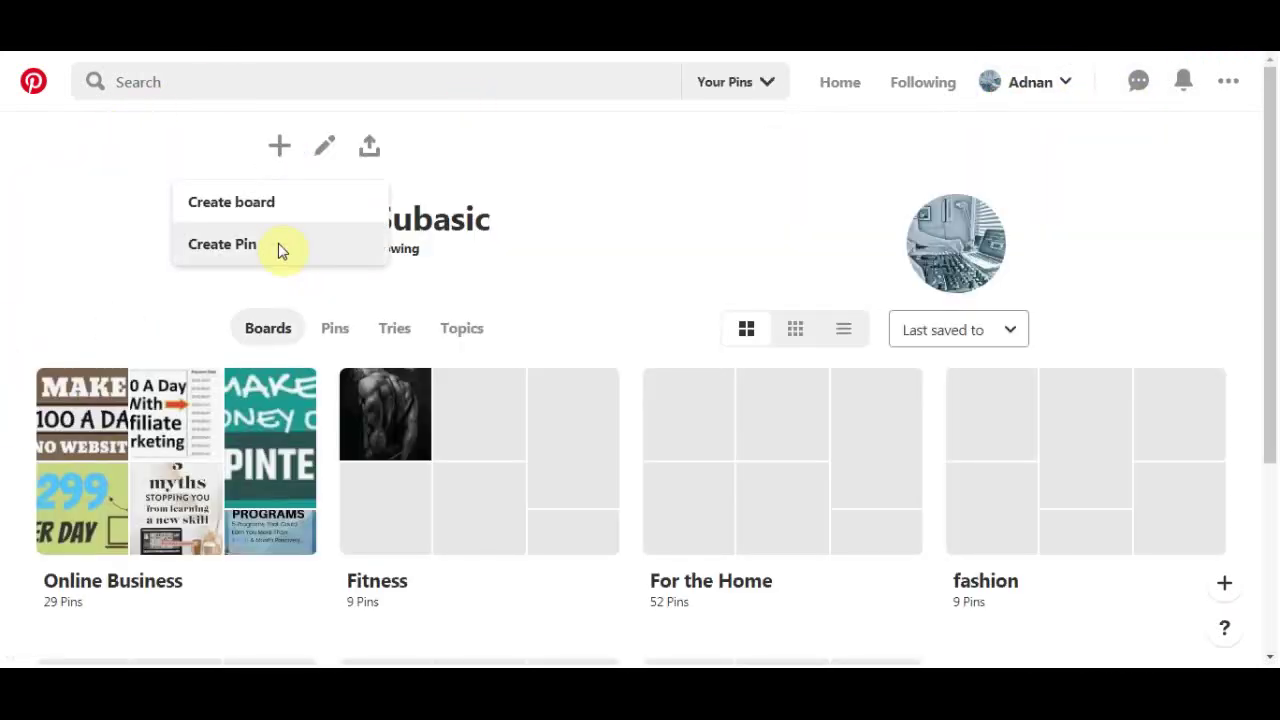
left_click(245, 246)
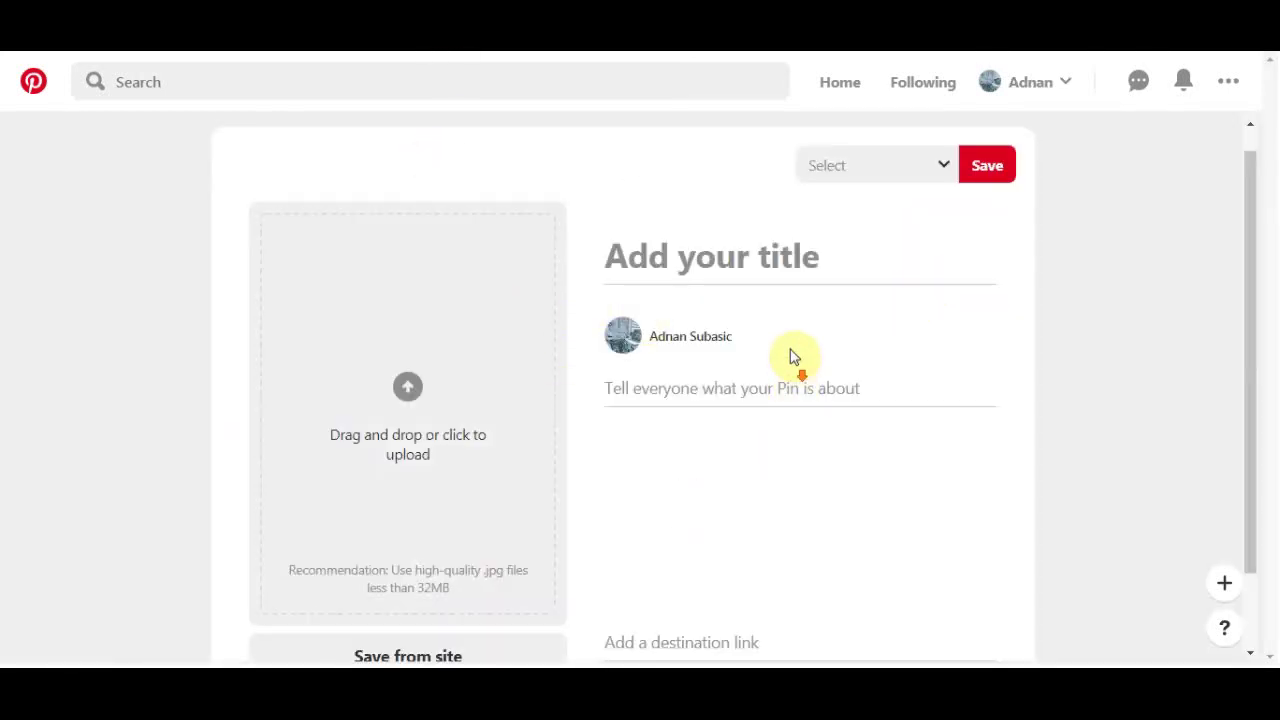
scroll(800, 350, "down", 1)
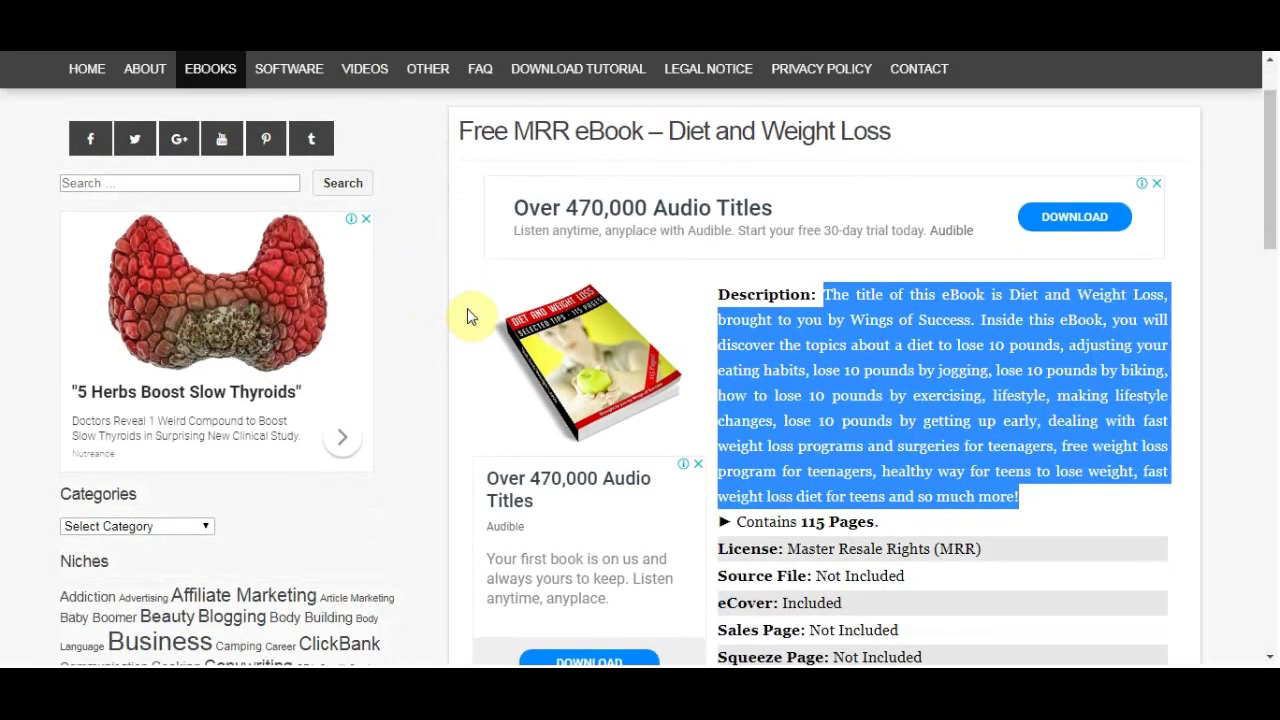
Step: Deselect the description text on the Diet and Weight Loss MRR eBook page
left_click(448, 400)
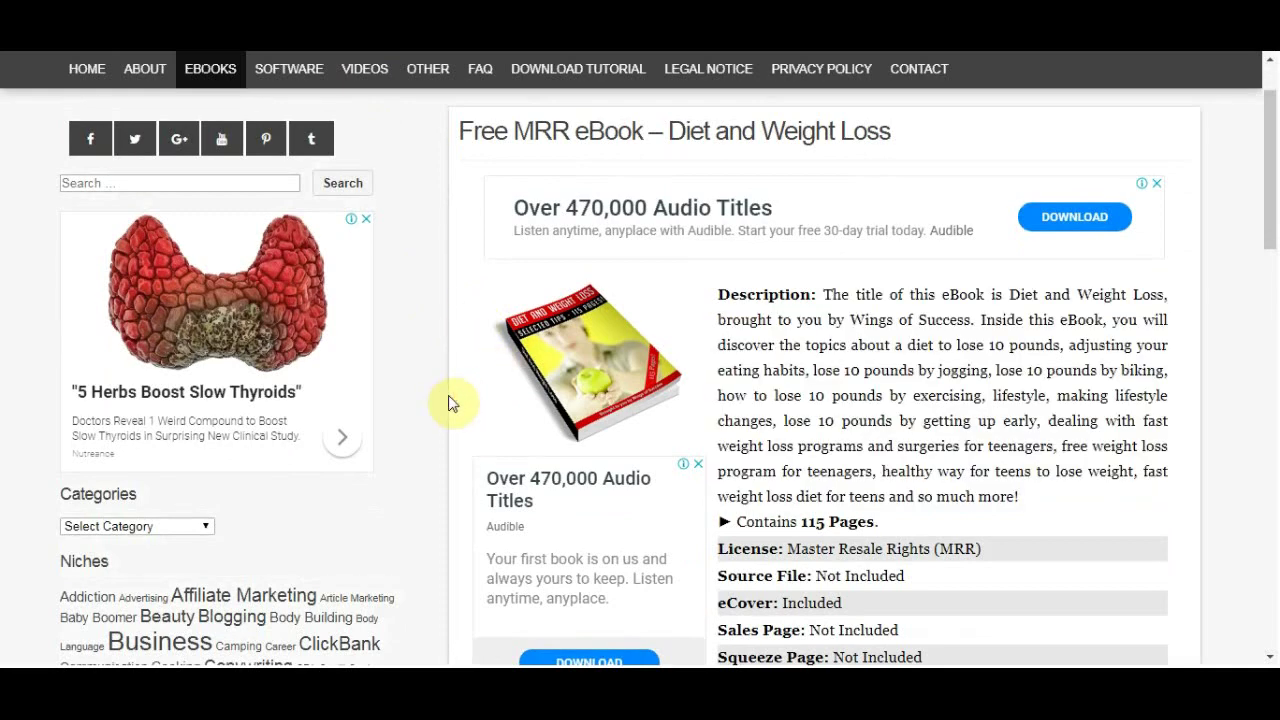